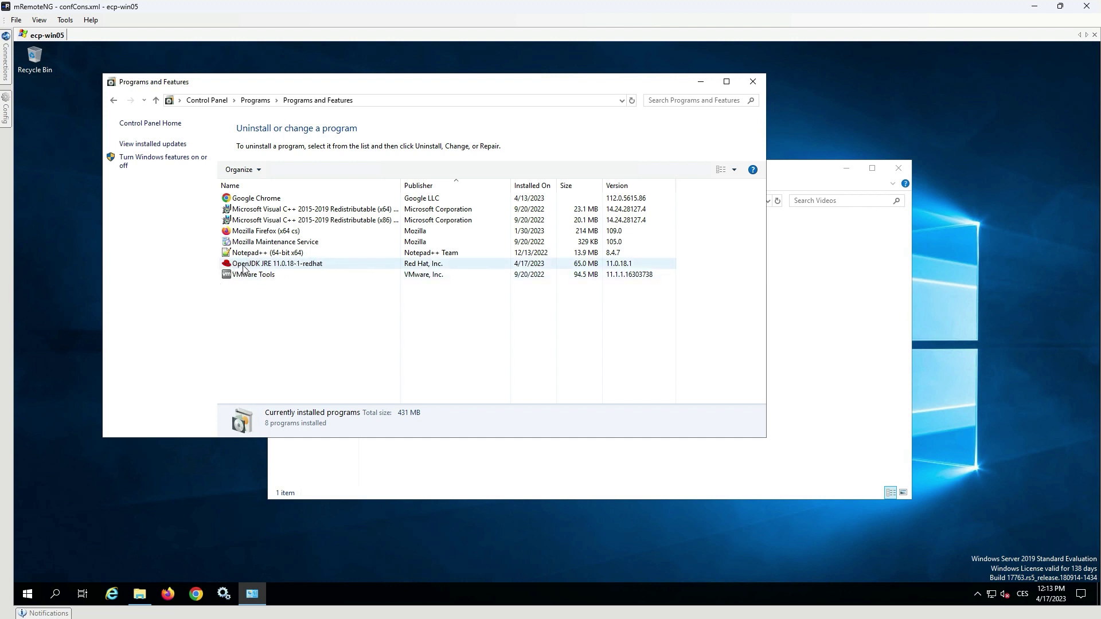
# Uninstall OpenJDK JRE 11.0.18-1-redhat and confirm its removal
pyautogui.click(311, 268)
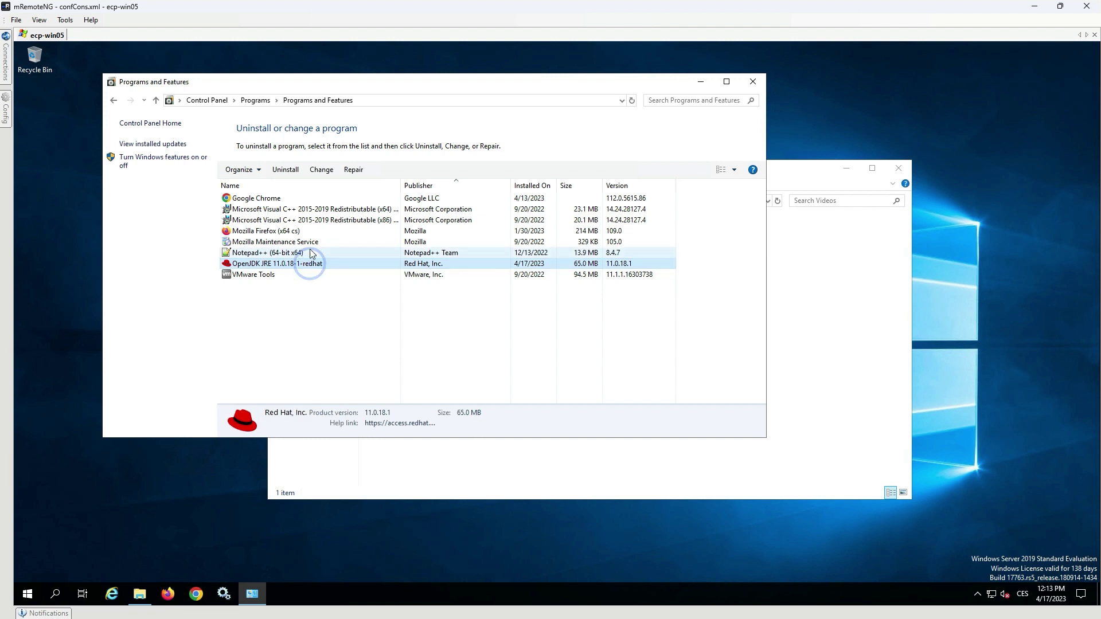
pyautogui.click(293, 171)
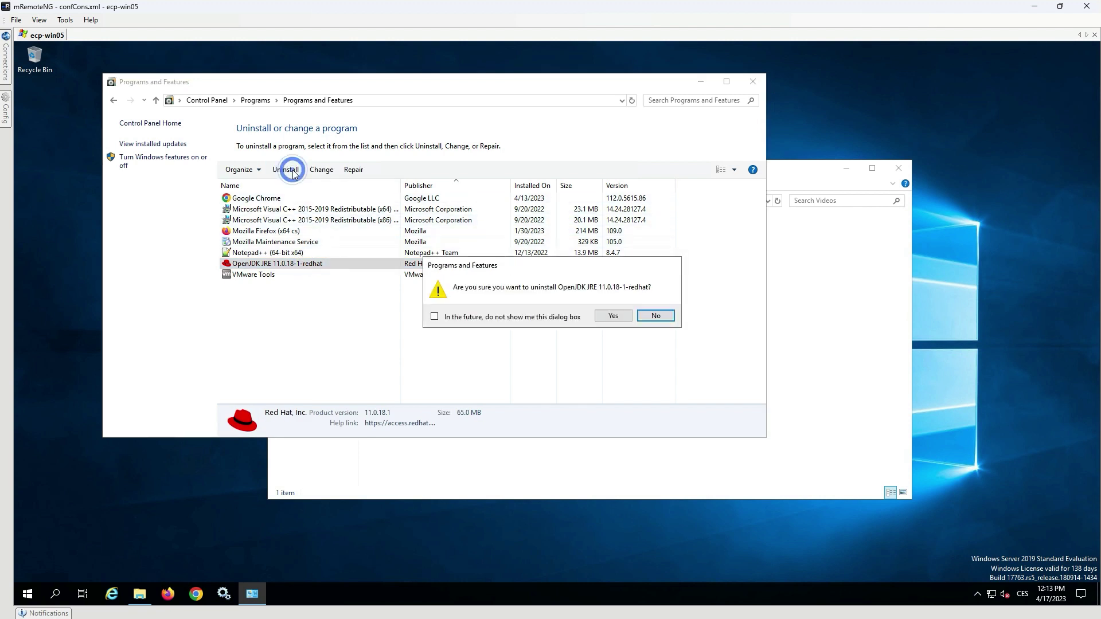
pyautogui.click(613, 316)
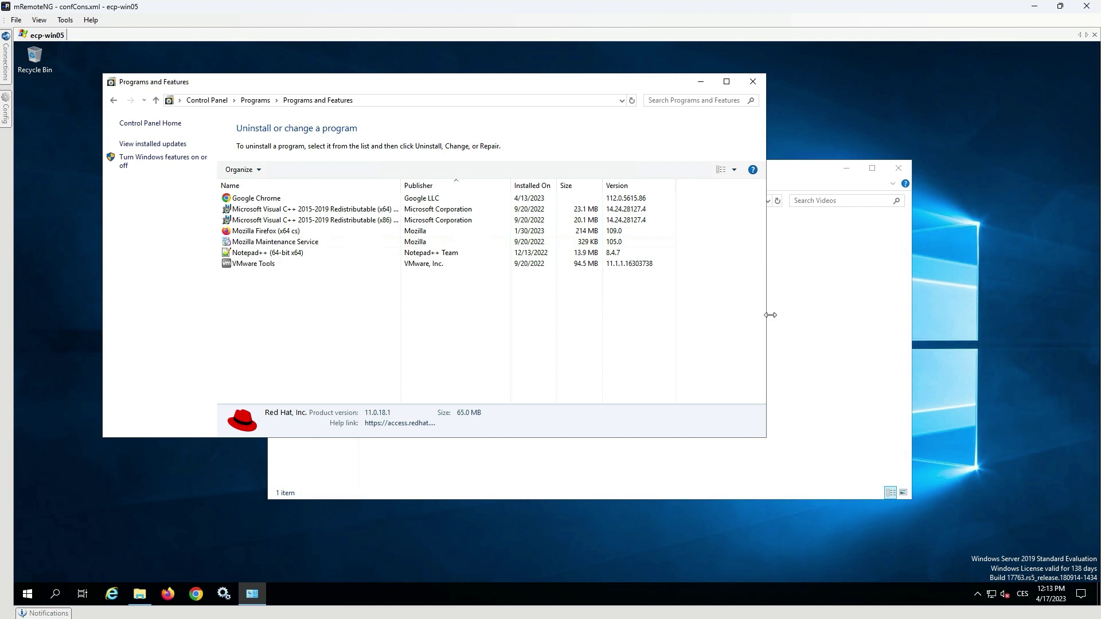
# Launch the java-17-openjdk-17.0.6.0.10-1 JRE installer from the Videos folder and accept its license agreement
pyautogui.click(795, 317)
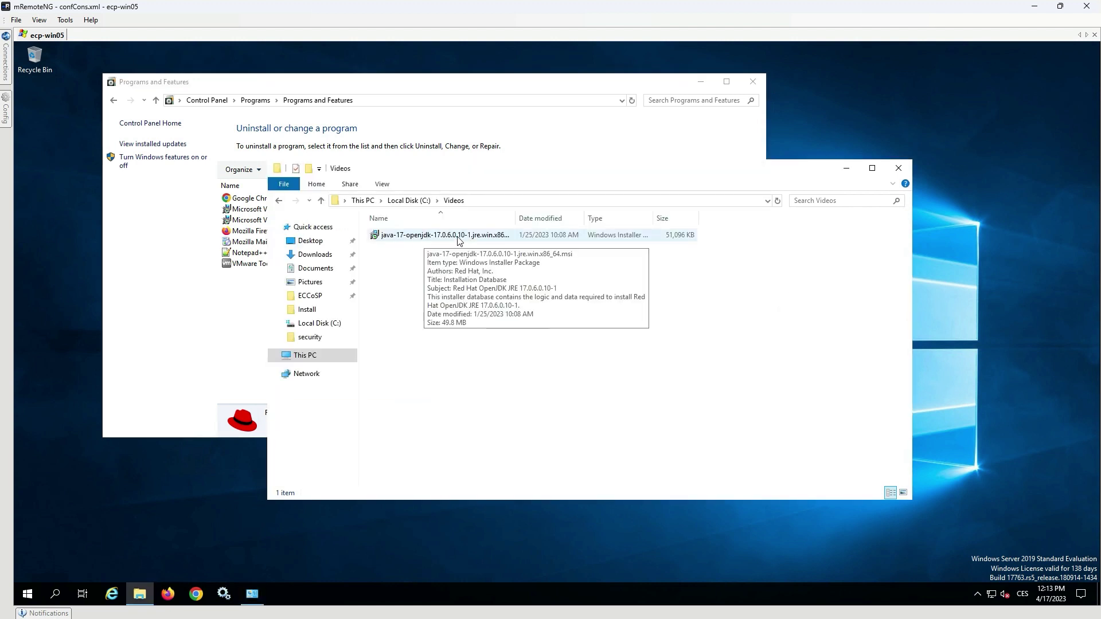
pyautogui.click(413, 236)
pyautogui.doubleClick(413, 236)
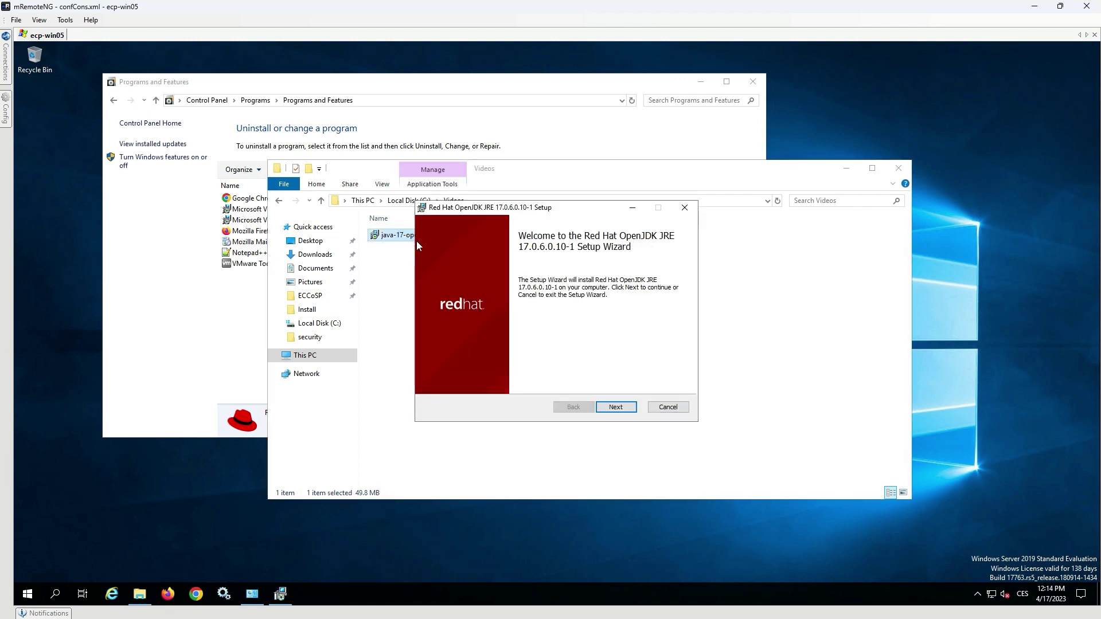
pyautogui.click(615, 407)
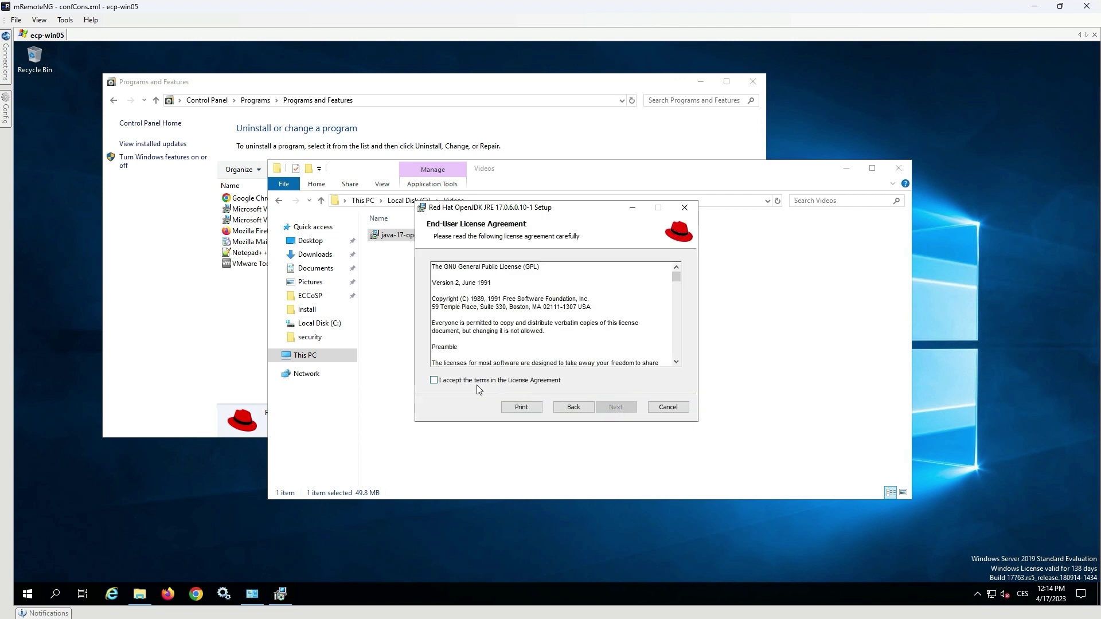
pyautogui.click(435, 381)
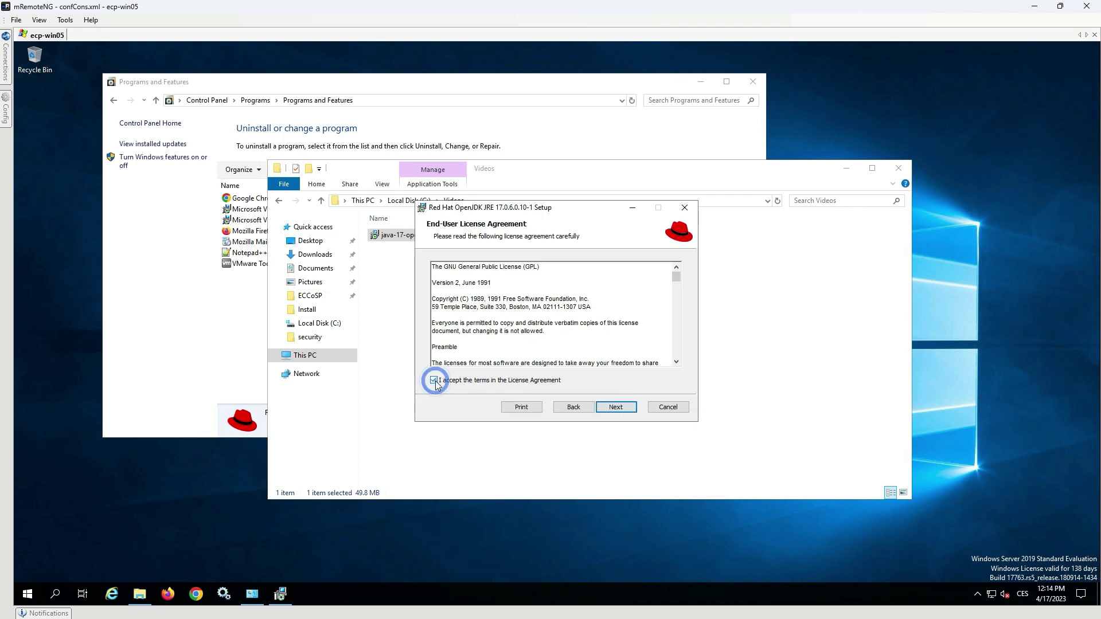
pyautogui.click(624, 413)
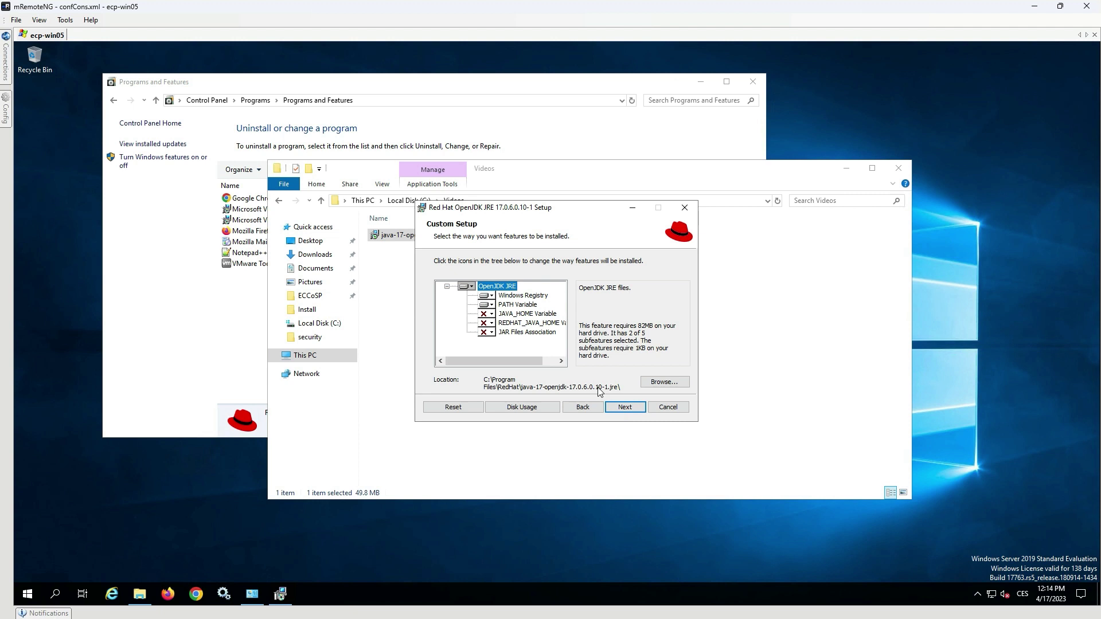
# Set the JAR Files Association feature to be installed on the local hard drive and complete the OpenJDK 17 installation
pyautogui.click(490, 333)
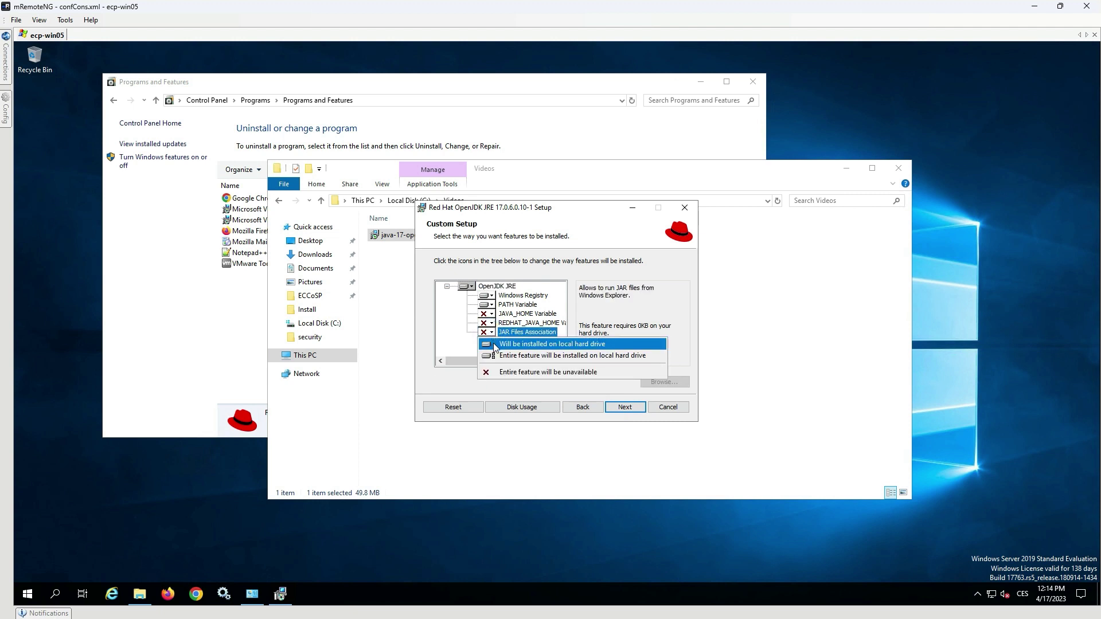
pyautogui.click(494, 344)
pyautogui.click(616, 407)
pyautogui.click(621, 407)
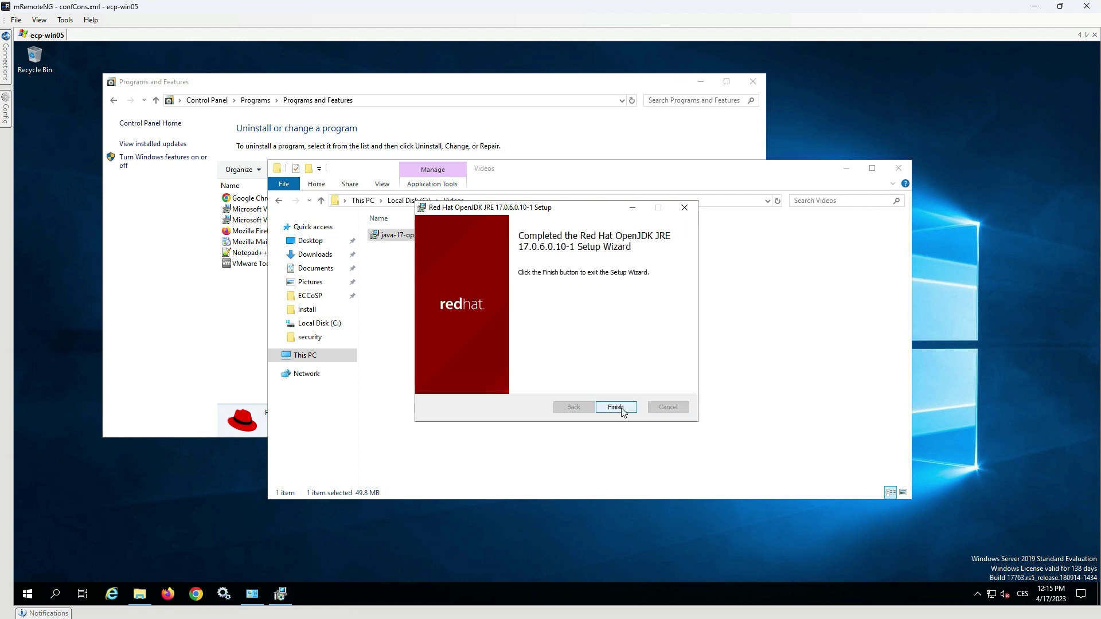
pyautogui.click(615, 408)
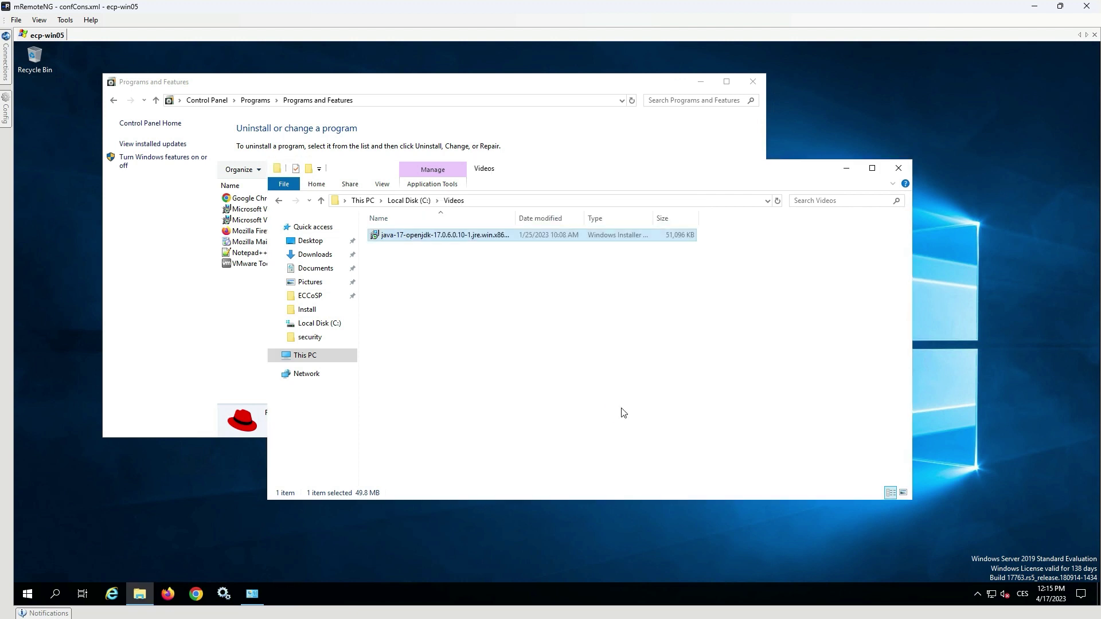
# Open the java.security file from C:\Program Files\RedHat\java-17-openjdk-17.0.6.0.10-1.jre\conf\security
pyautogui.click(405, 200)
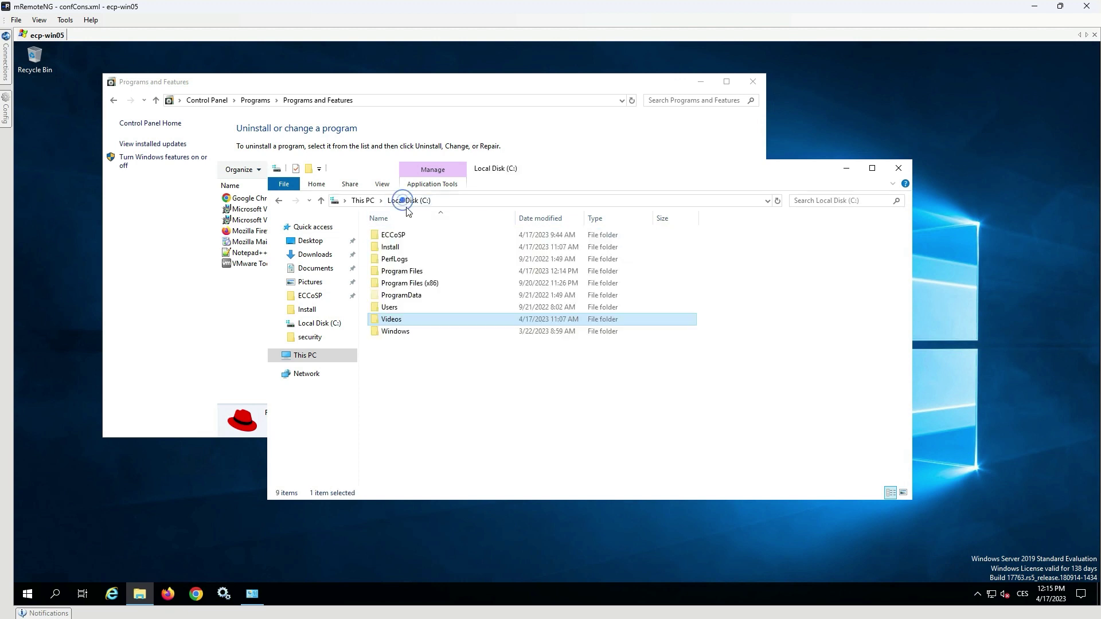
pyautogui.doubleClick(407, 271)
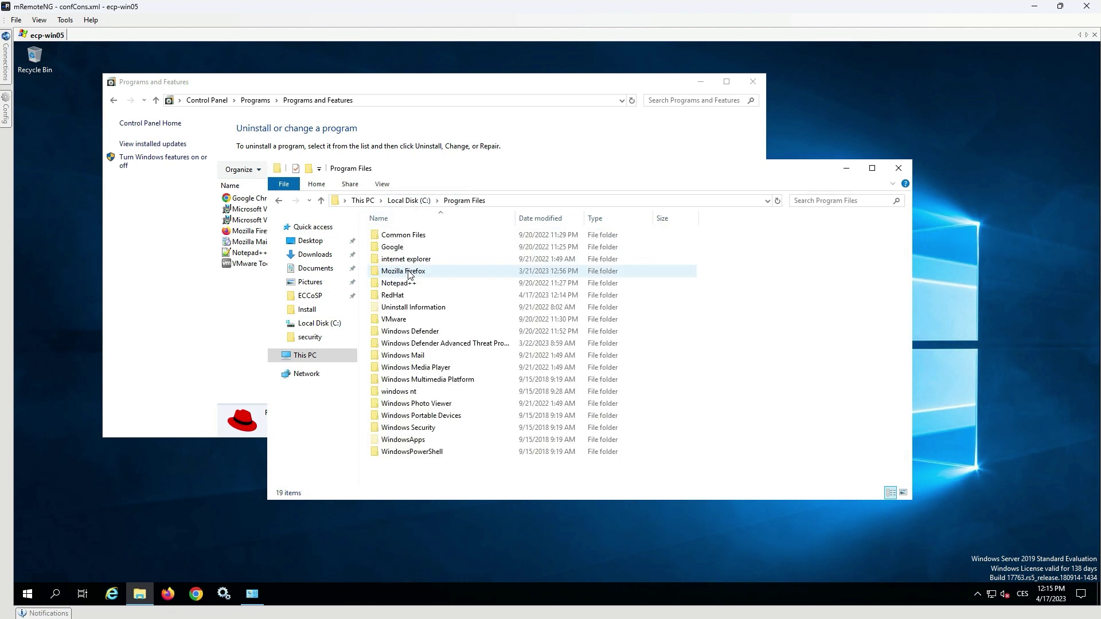
pyautogui.doubleClick(411, 296)
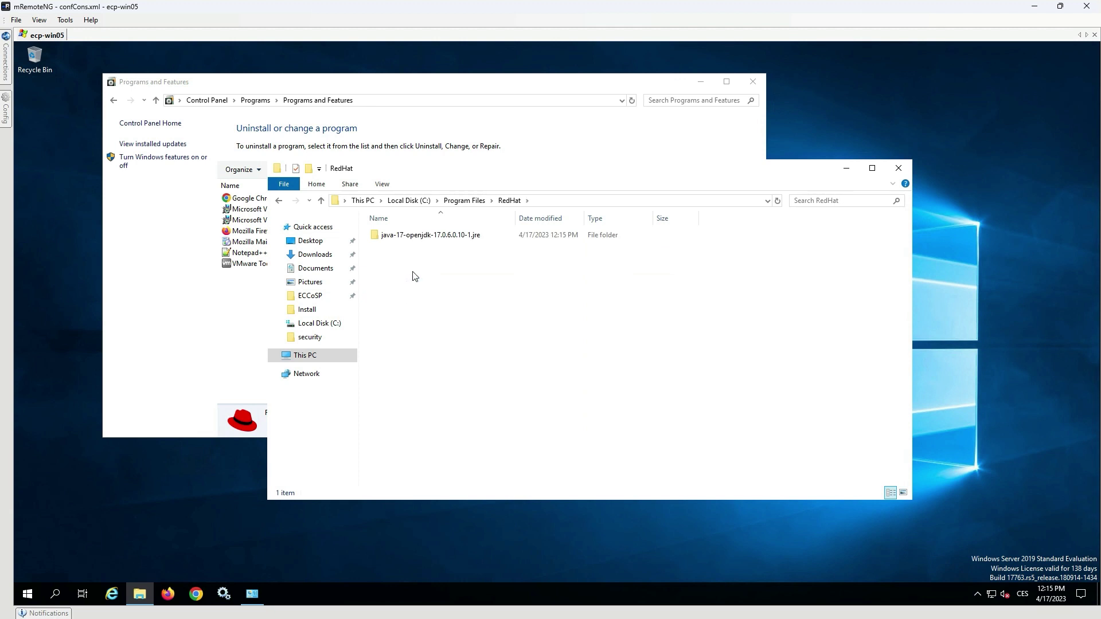
pyautogui.doubleClick(414, 238)
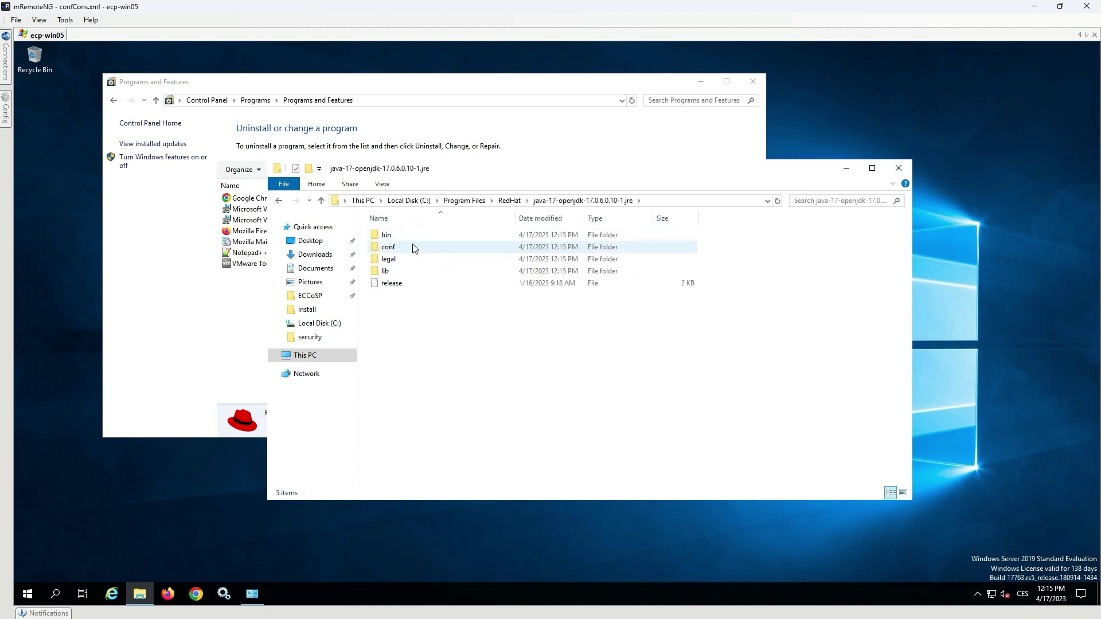
pyautogui.doubleClick(414, 248)
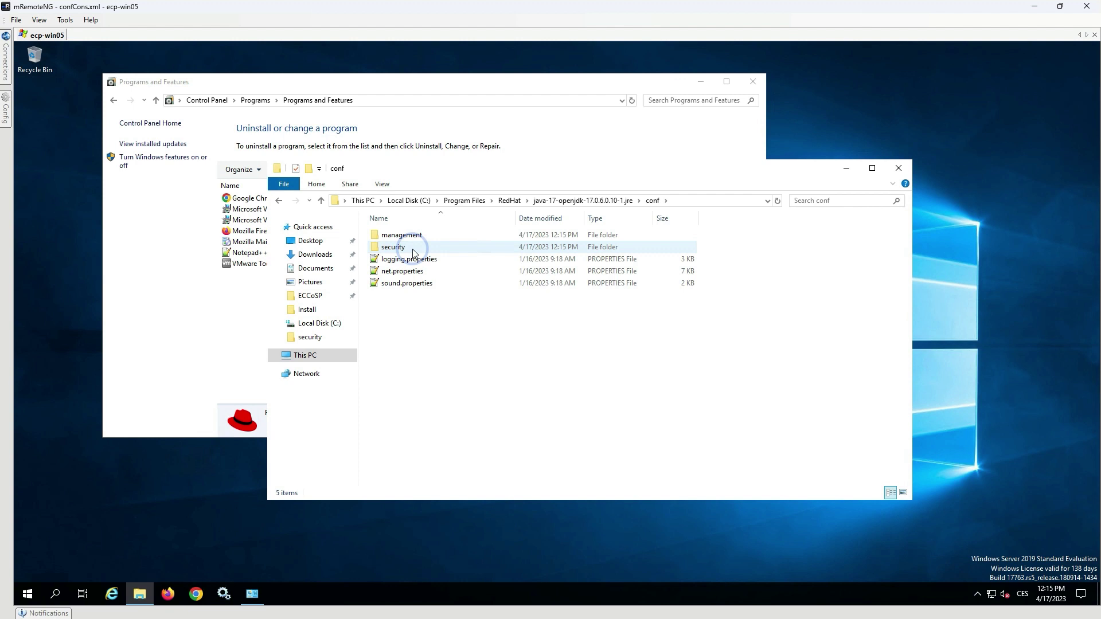
pyautogui.doubleClick(413, 248)
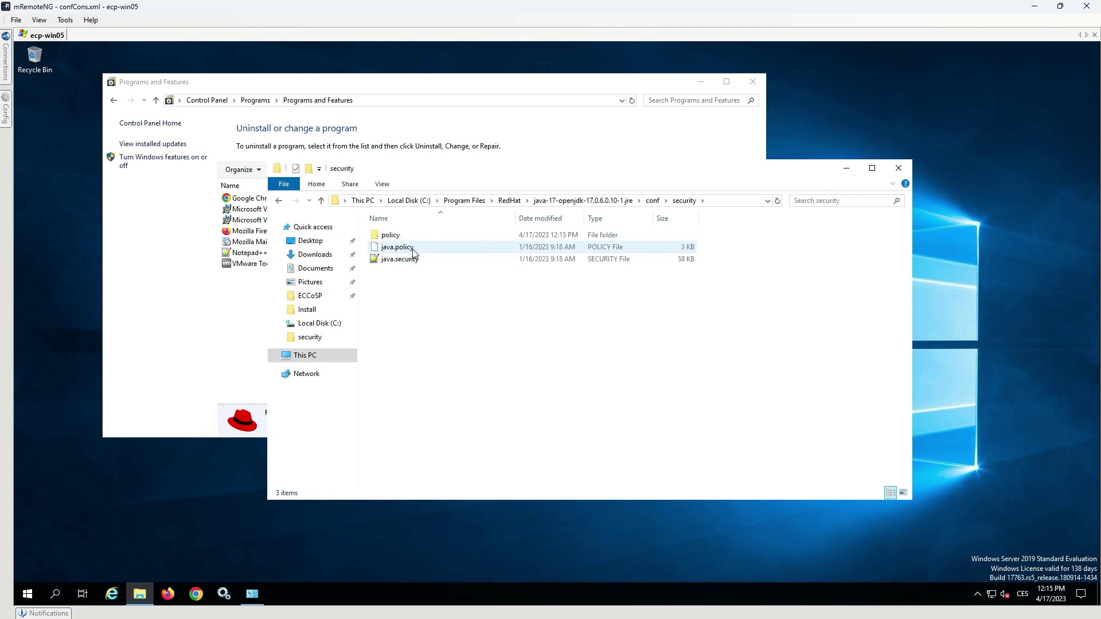
pyautogui.doubleClick(413, 259)
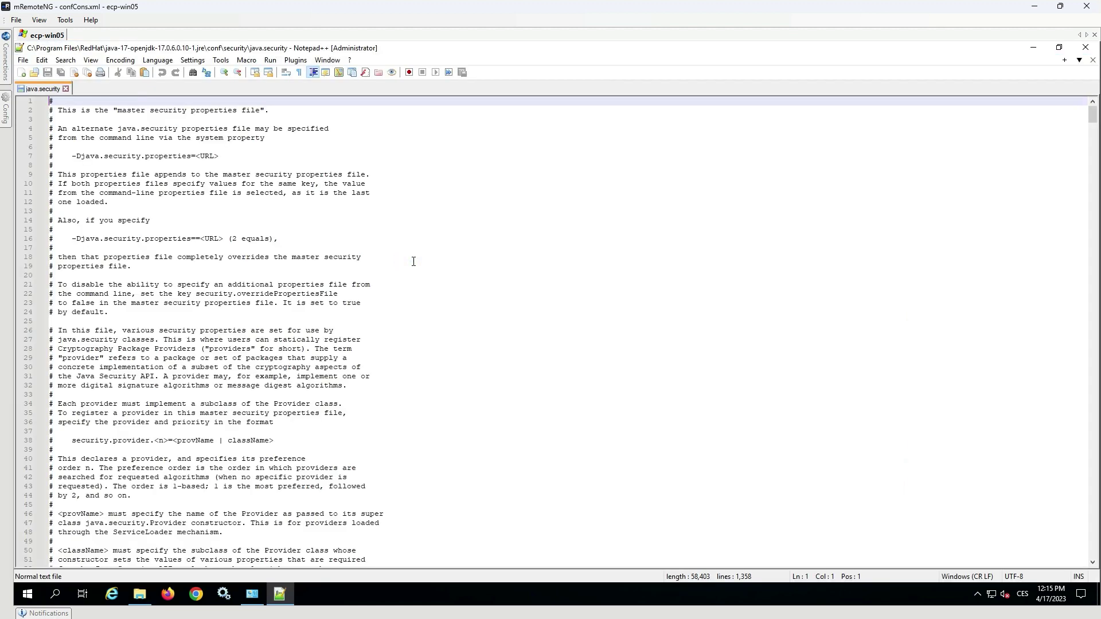
# Search java.security for securerandom.source and close the search dialog
pyautogui.hotkey('ctrl', 'f')
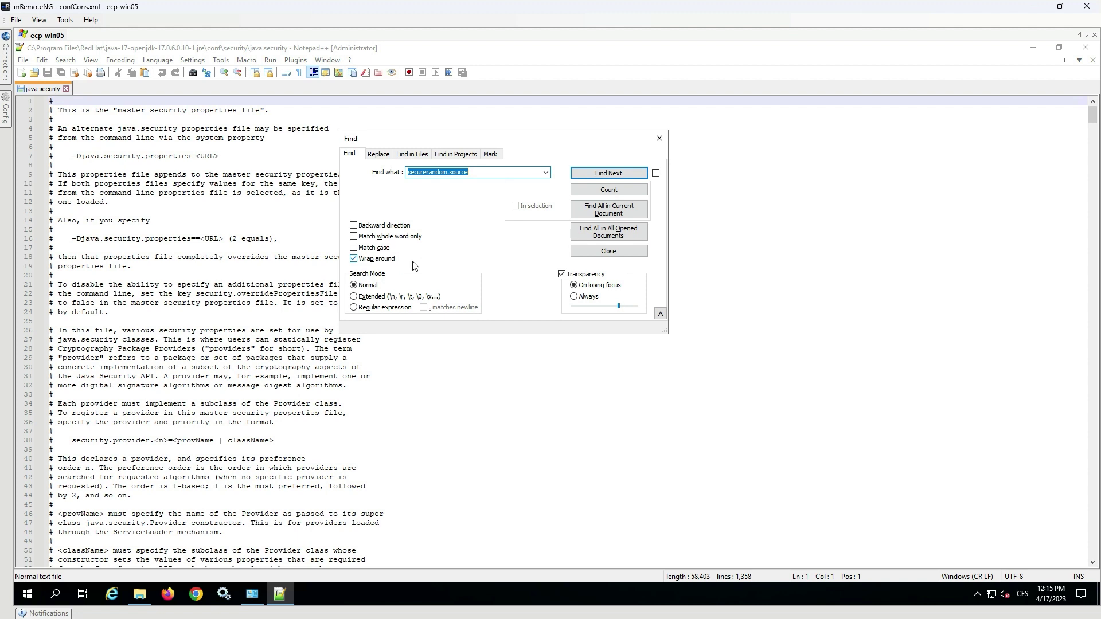
pyautogui.click(598, 173)
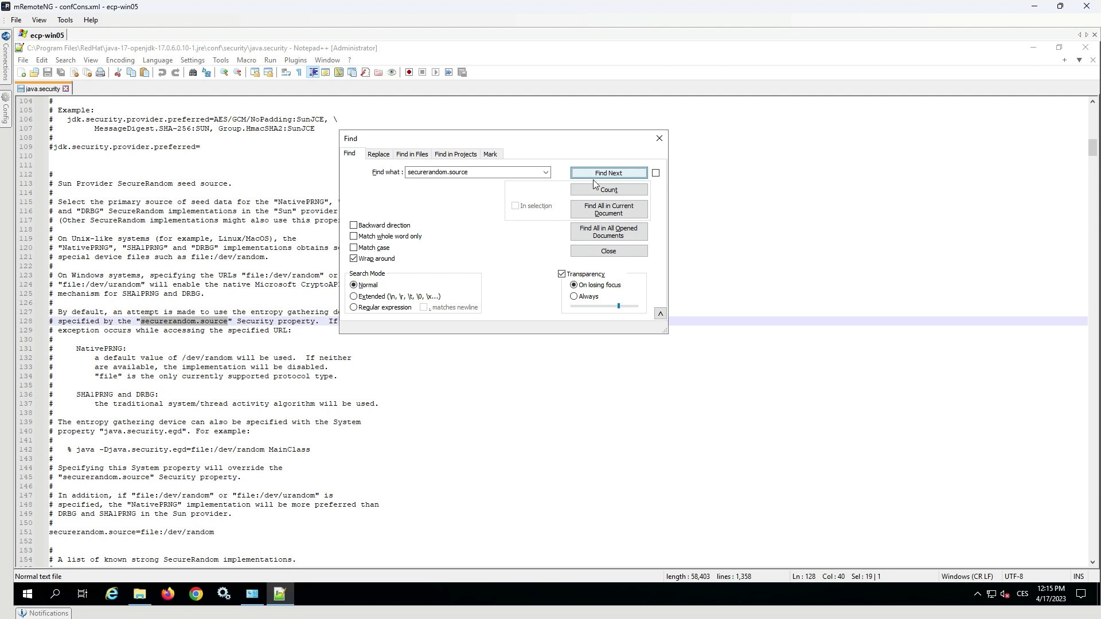
pyautogui.click(603, 251)
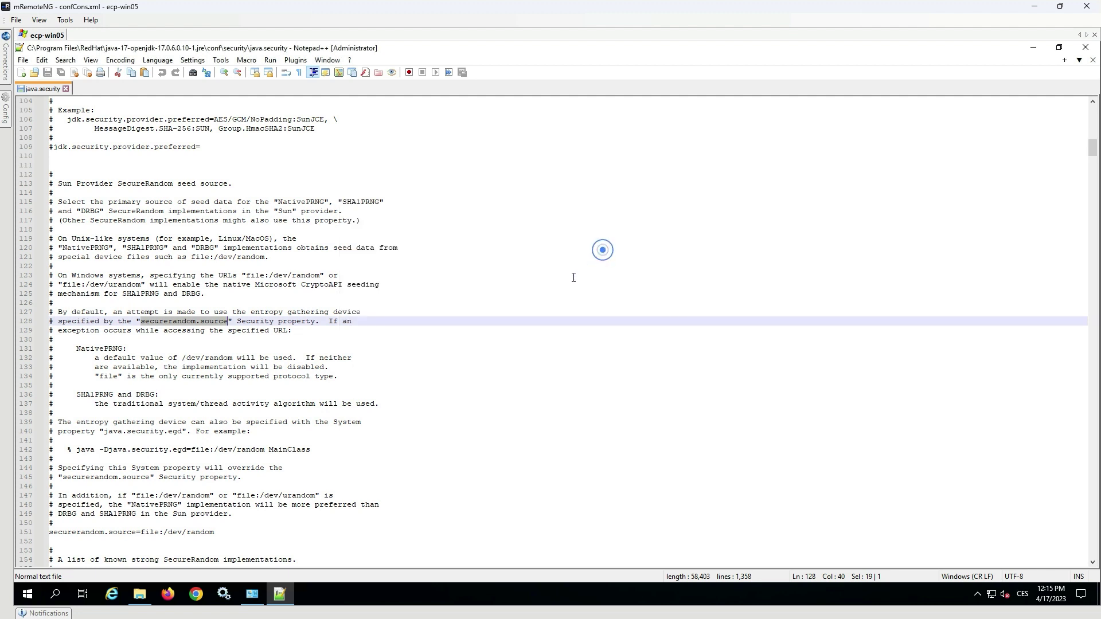
# Change the uncommented securerandom.source property to file:/dev/urandom
pyautogui.scroll(-4, 282, 431)
pyautogui.moveTo(235, 425); pyautogui.dragTo(46, 426)
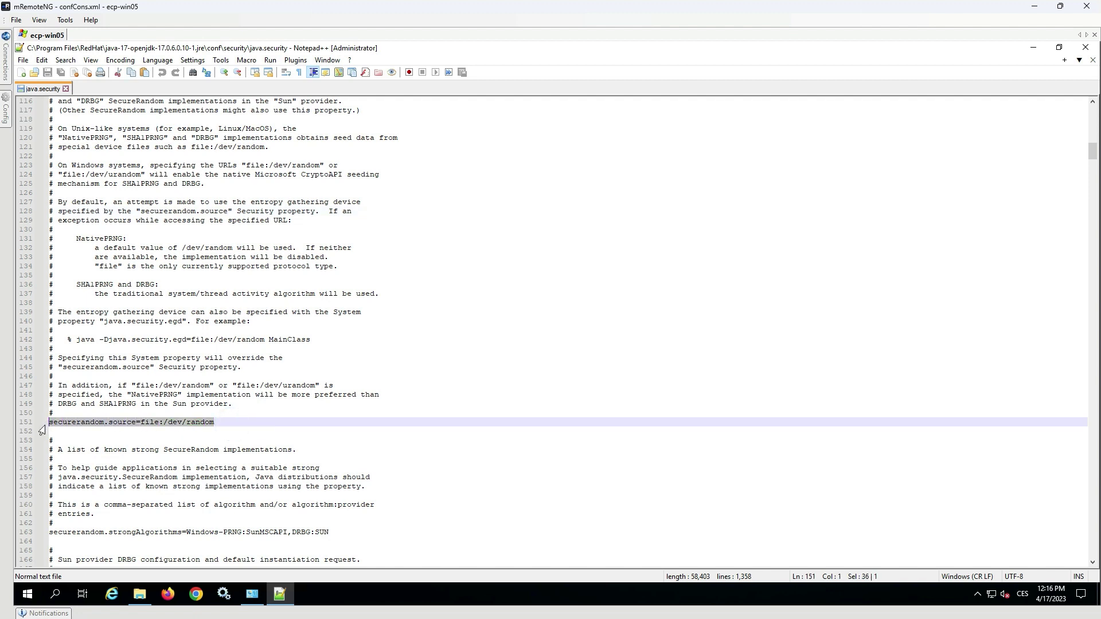
pyautogui.click(187, 425)
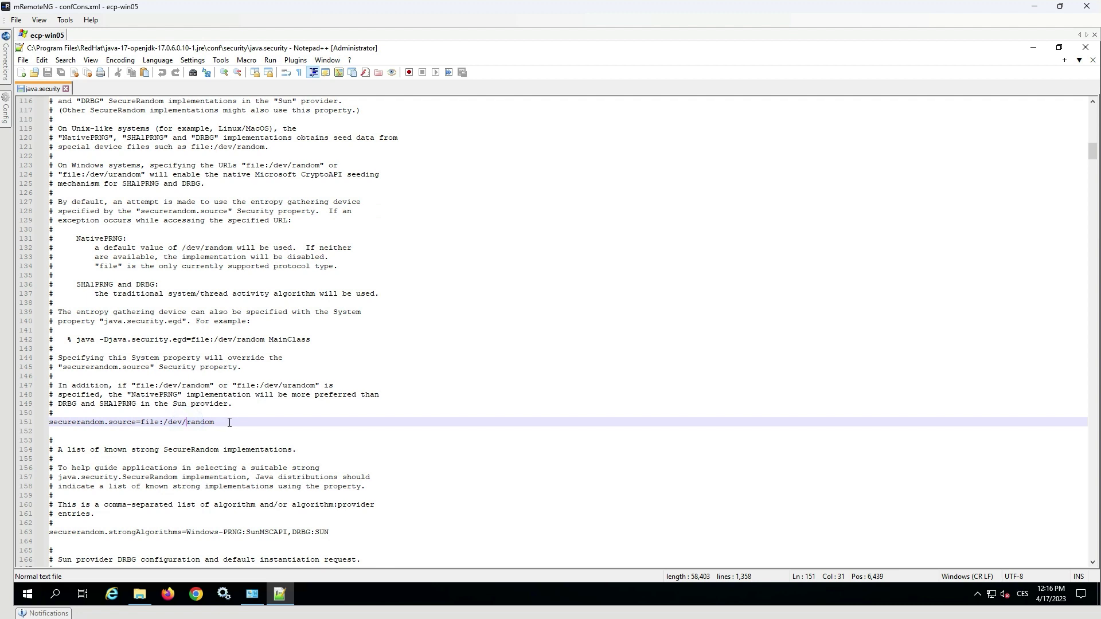
pyautogui.write('u')
pyautogui.press('Escape')
pyautogui.click(229, 422)
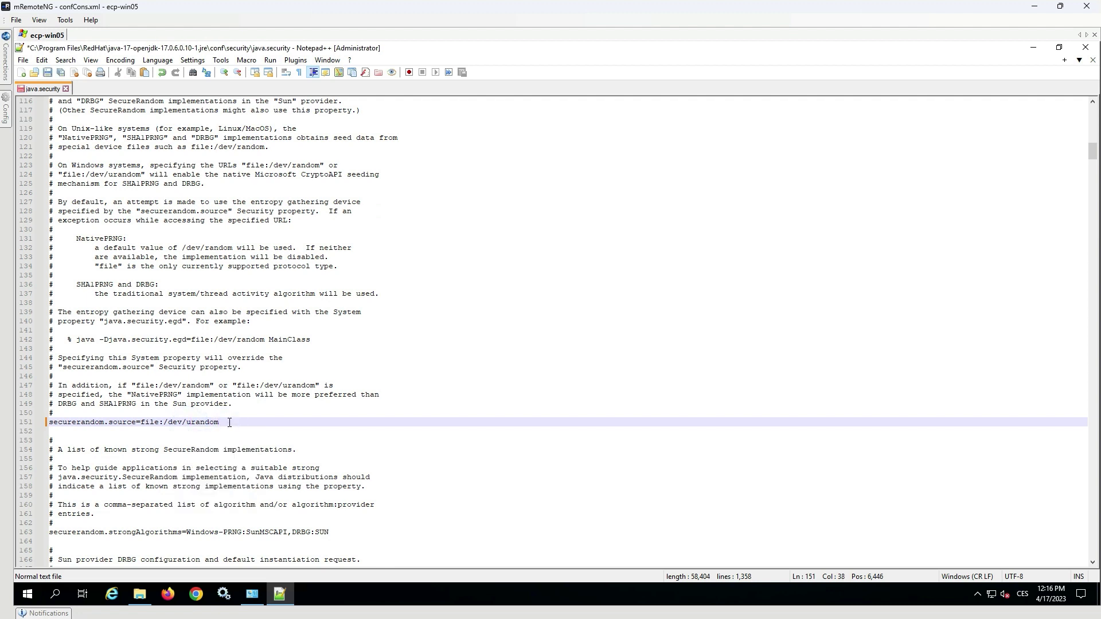
# Save the java.security file and close the text editor
pyautogui.click(23, 59)
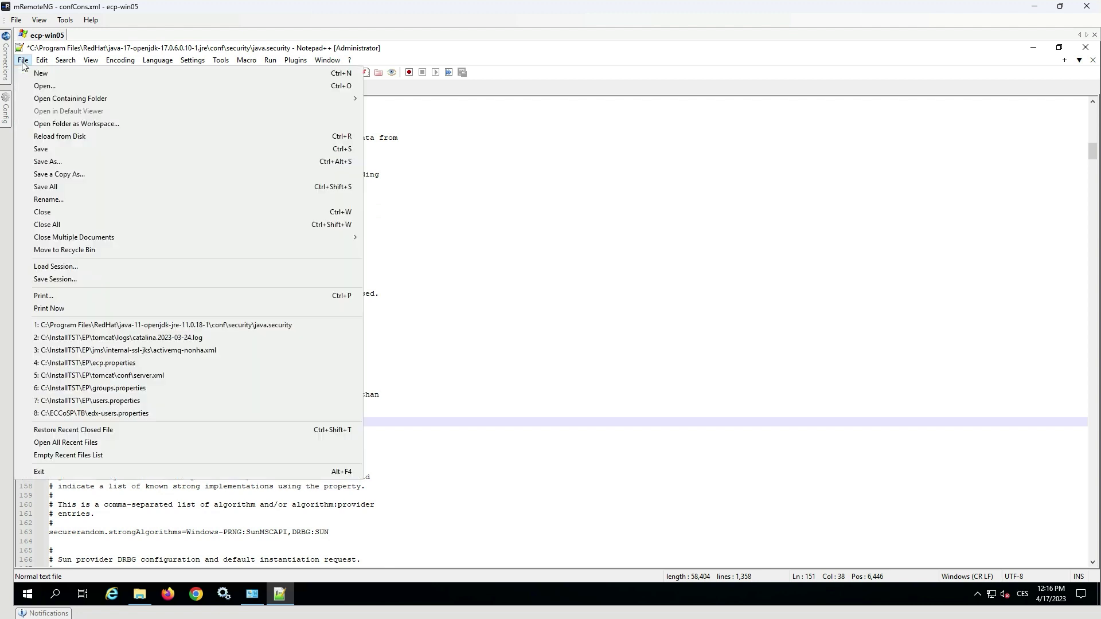
pyautogui.click(46, 151)
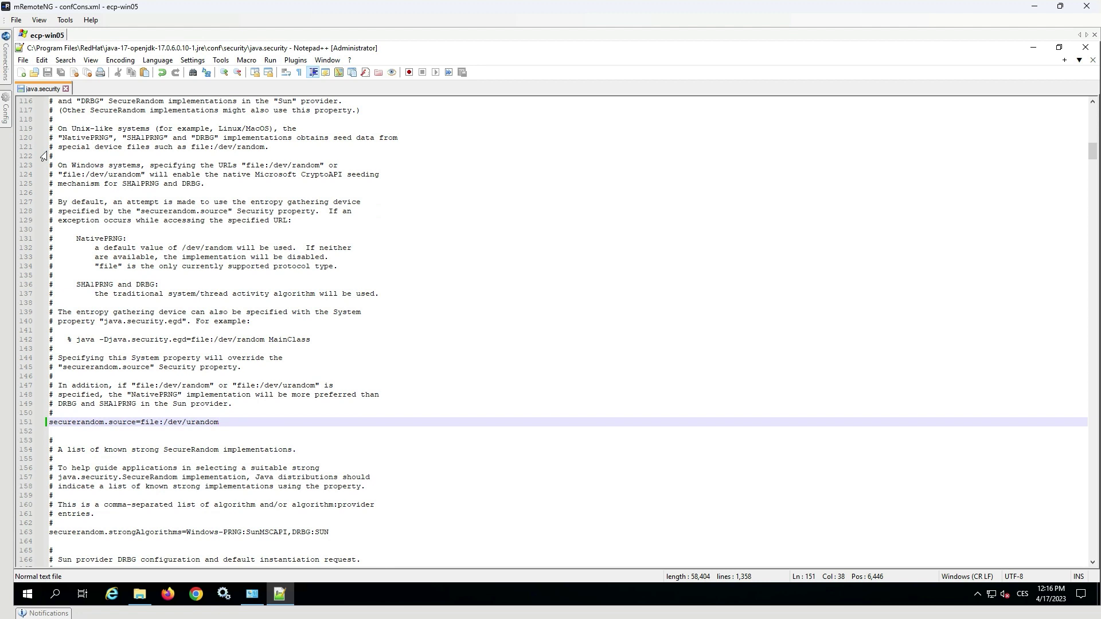
pyautogui.click(1085, 47)
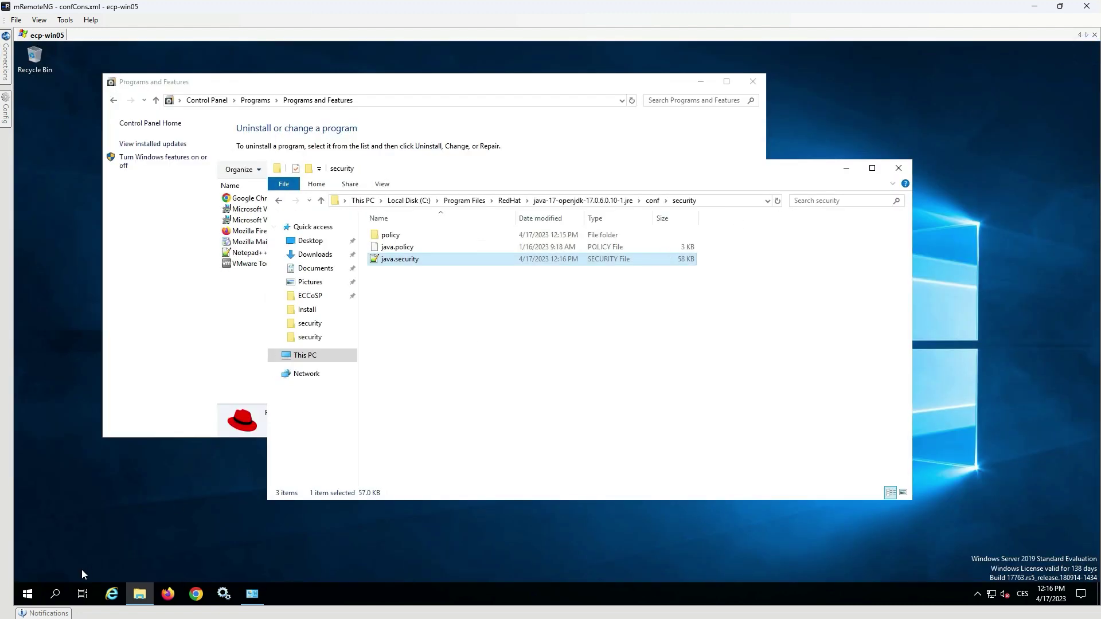
# Search Windows for the system environment variables settings and open the Environment Variables dialog
pyautogui.click(60, 586)
pyautogui.write('varia')
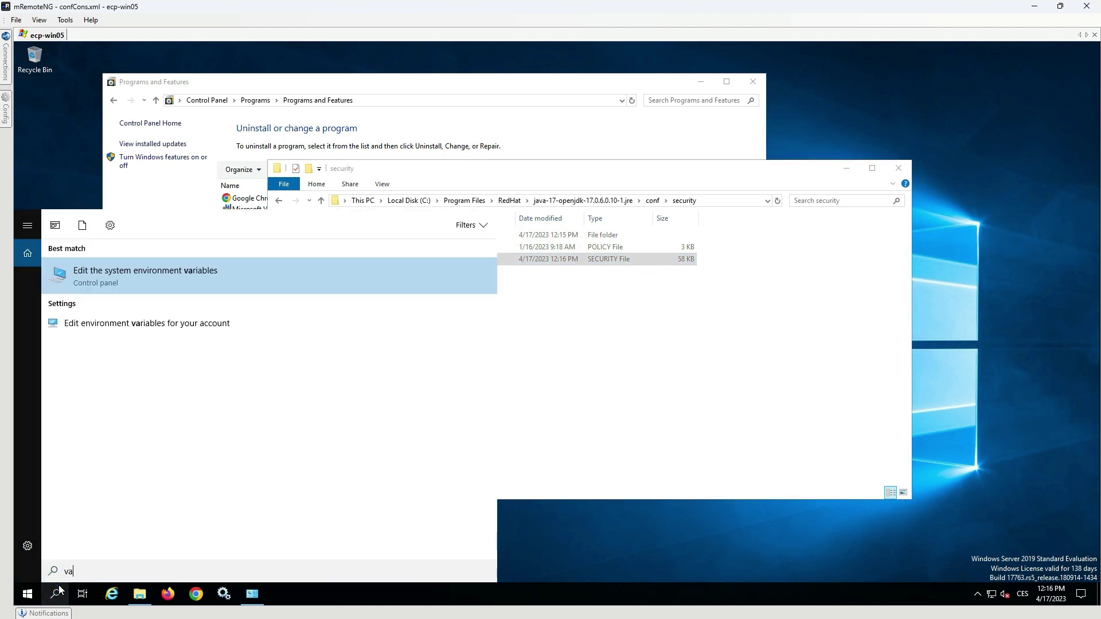
pyautogui.click(256, 287)
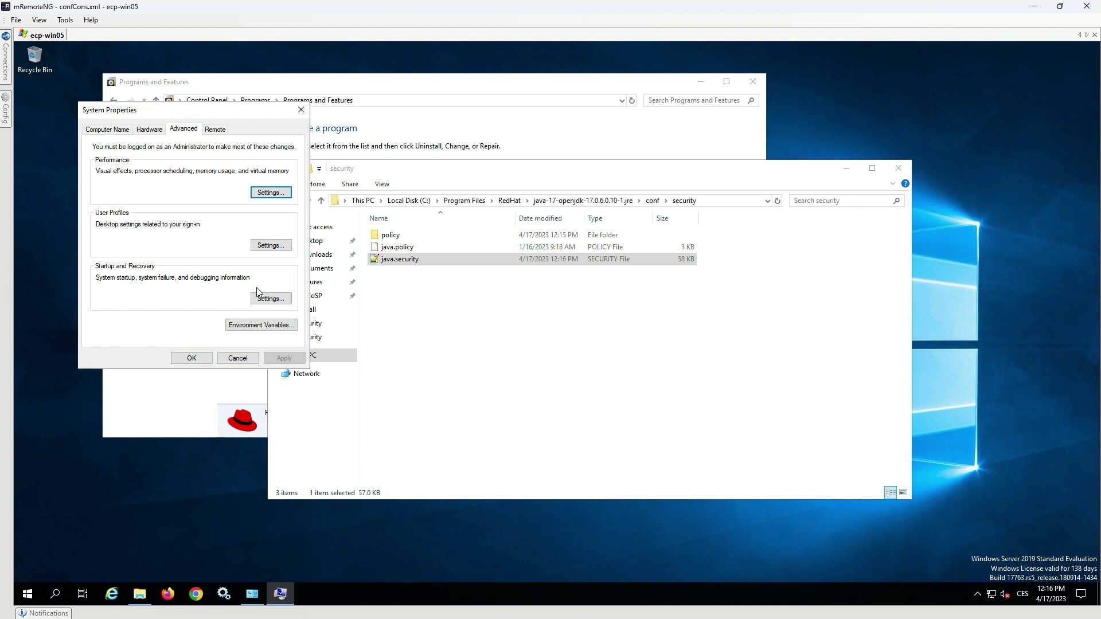
pyautogui.click(259, 325)
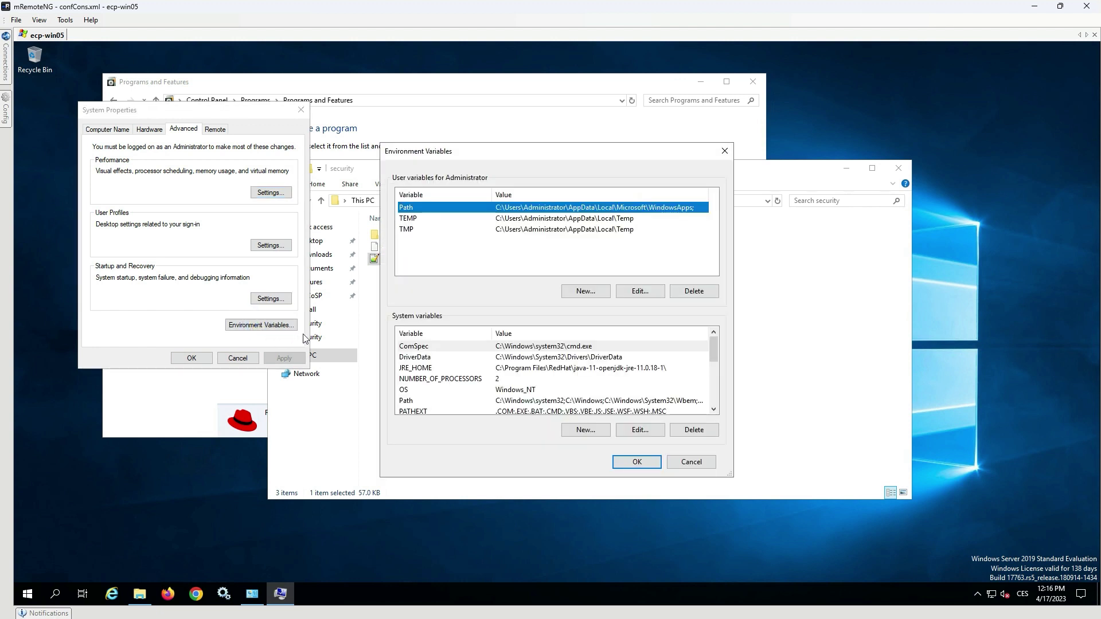
# Copy the folder path C:\Program Files\RedHat\java-17-openjdk-17.0.6.0.10-1.jre from the File Explorer window, leaving out \conf\security
pyautogui.click(764, 349)
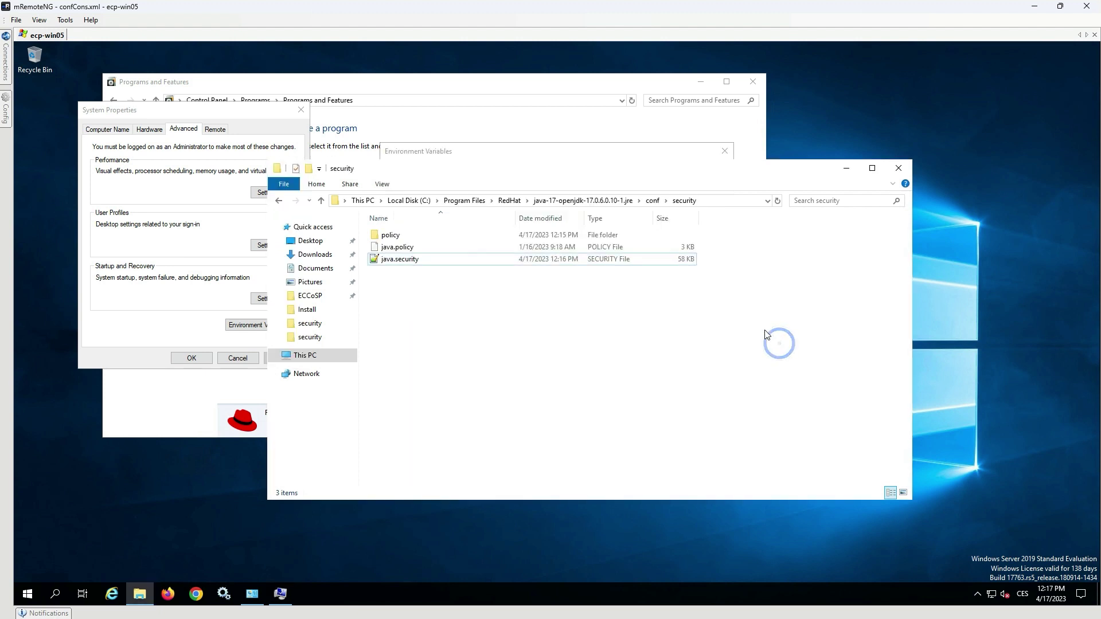
pyautogui.click(713, 206)
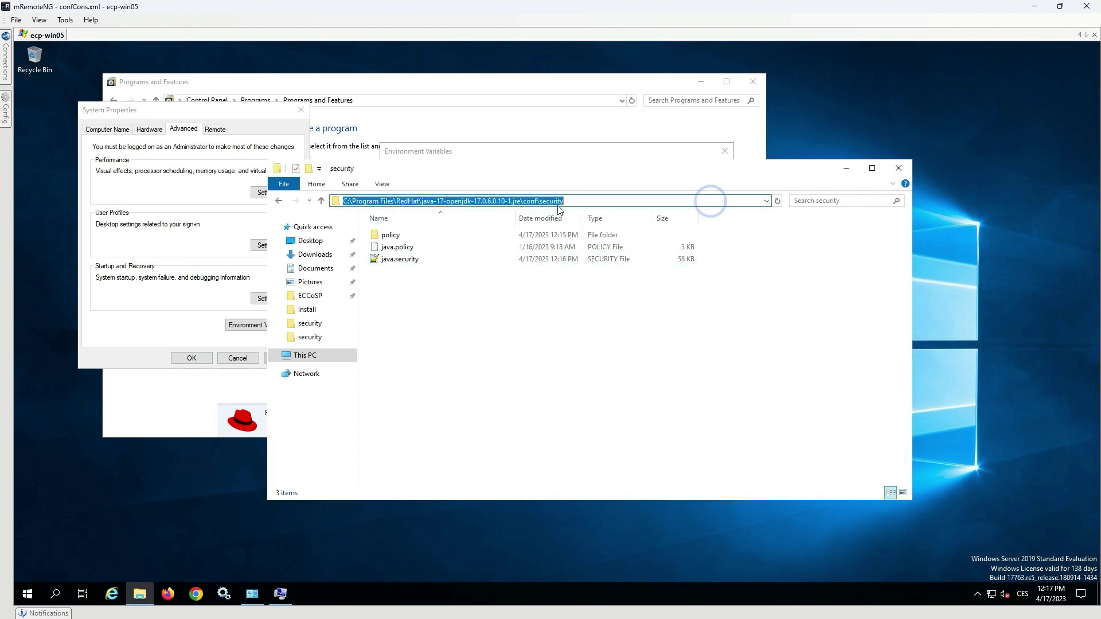
pyautogui.click(518, 202)
pyautogui.moveTo(520, 202); pyautogui.dragTo(340, 204)
pyautogui.hotkey('ctrl', 'c')
# Set the JRE_HOME system variable to C:\Program Files\RedHat\java-17-openjdk-17.0.6.0.10-1.jre and save the environment variables
pyautogui.click(282, 594)
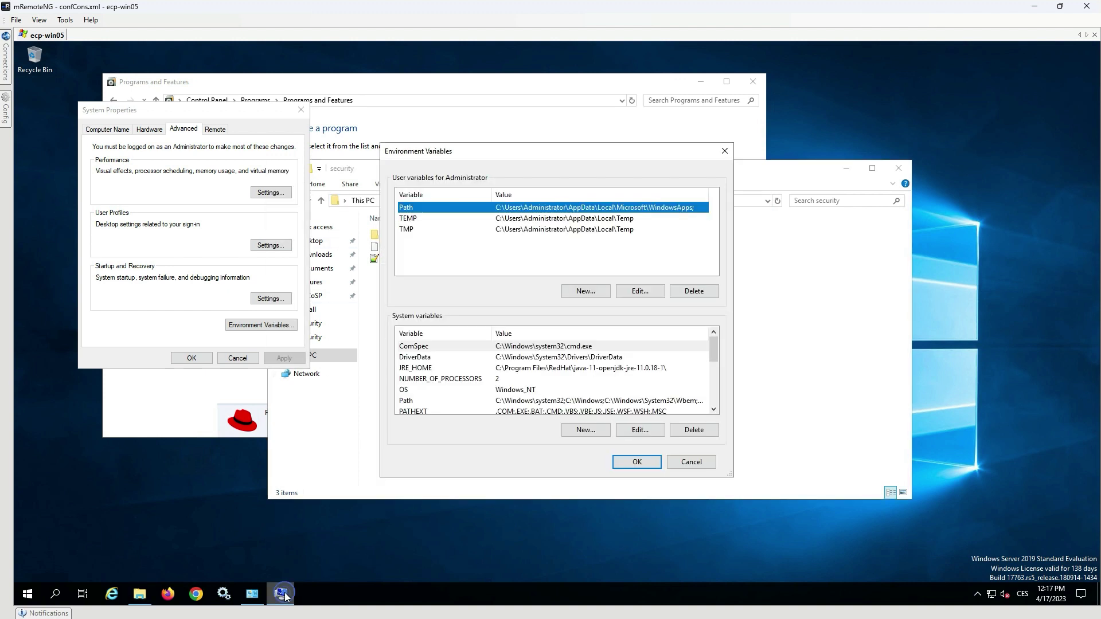
pyautogui.doubleClick(516, 368)
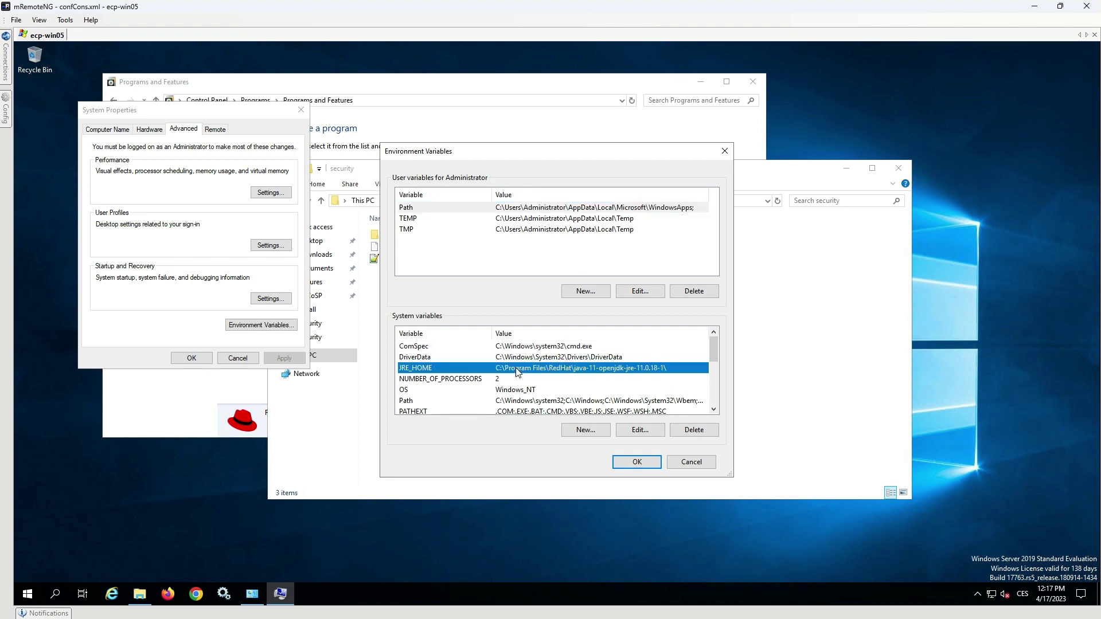
pyautogui.hotkey('ctrl', 'v')
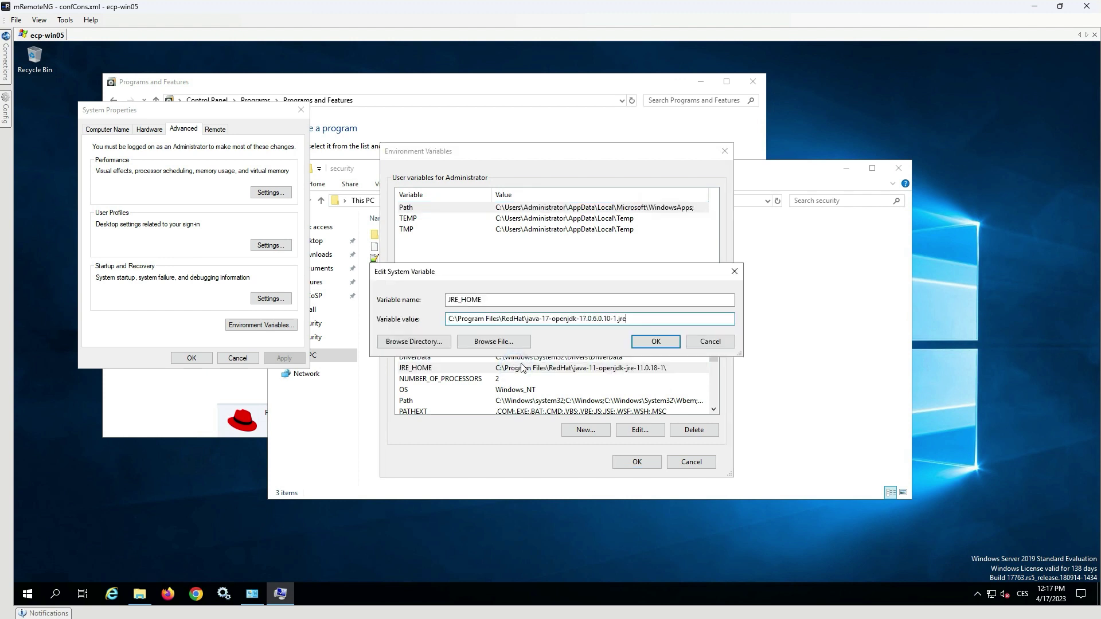
pyautogui.click(651, 344)
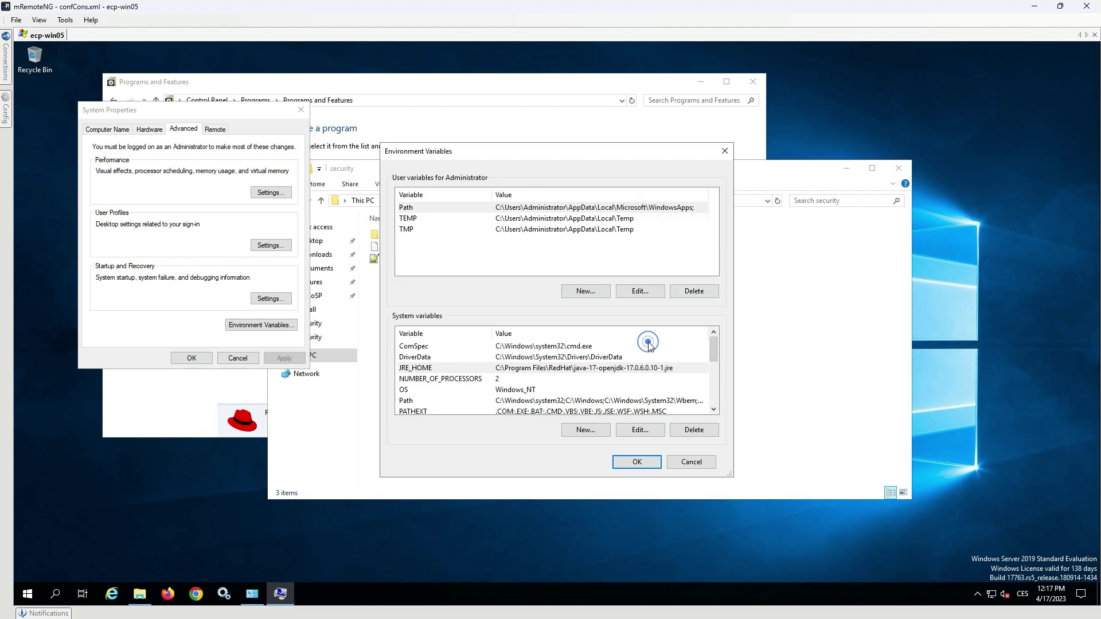
pyautogui.click(639, 464)
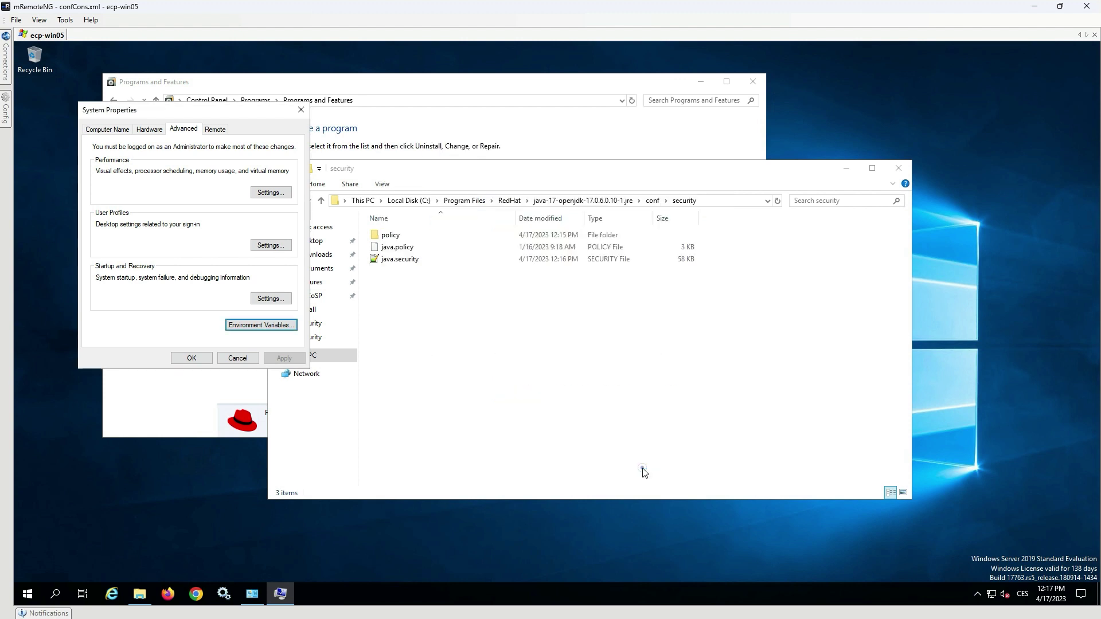
# Check the active Java version with java -version in a new Command Prompt and refresh the installed programs list in Programs and Features
pyautogui.click(56, 594)
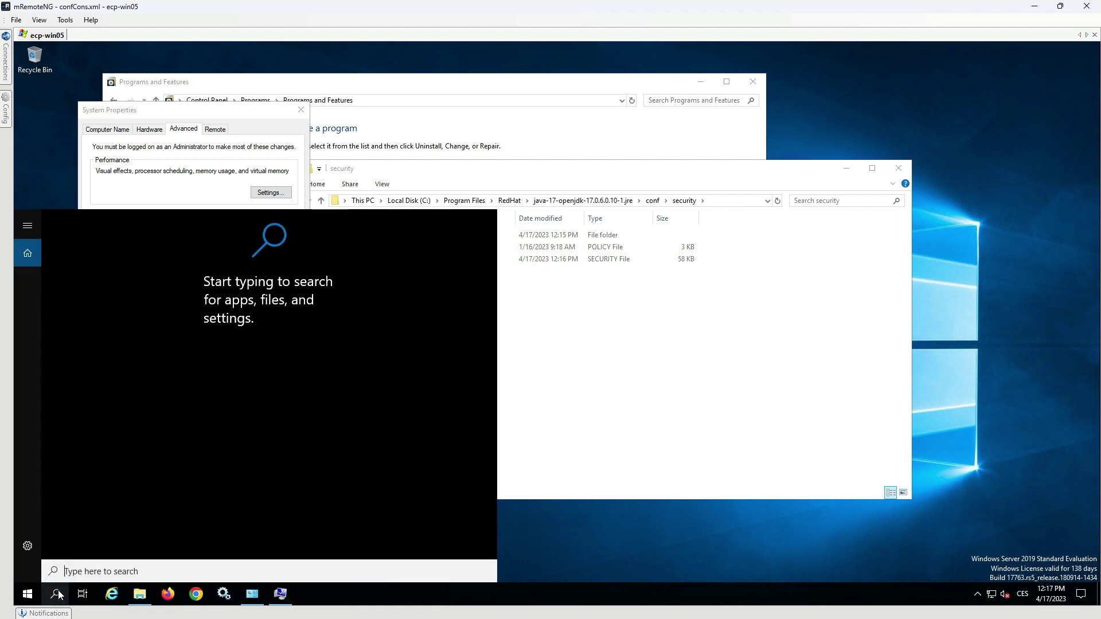
pyautogui.write('cmd')
pyautogui.press('Return')
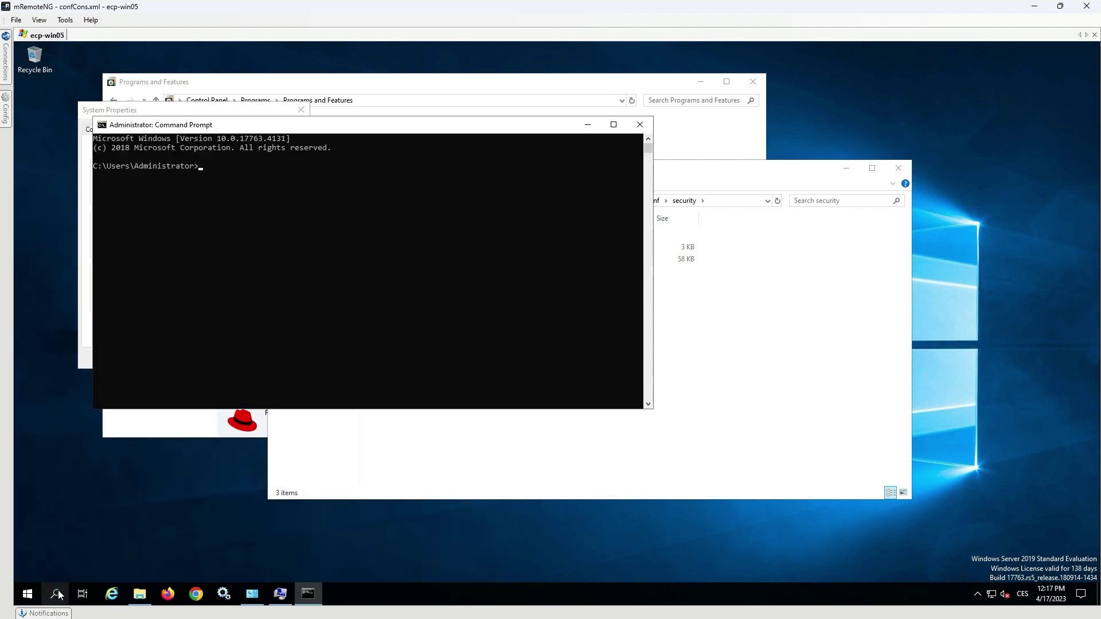
pyautogui.write('java -version')
pyautogui.press('Return')
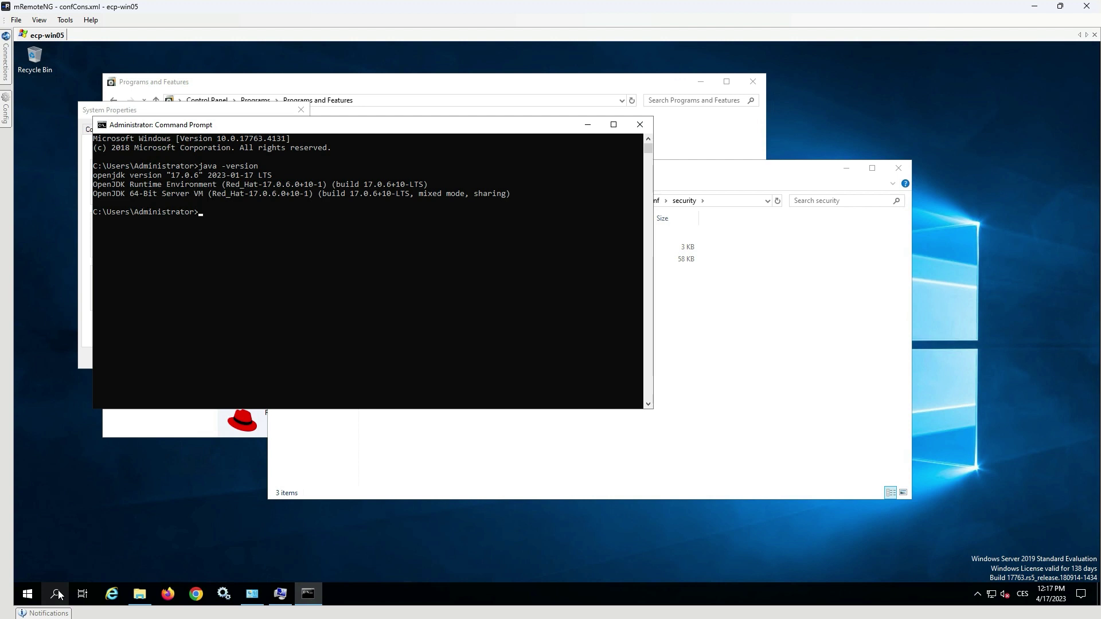
pyautogui.moveTo(166, 174); pyautogui.dragTo(205, 177)
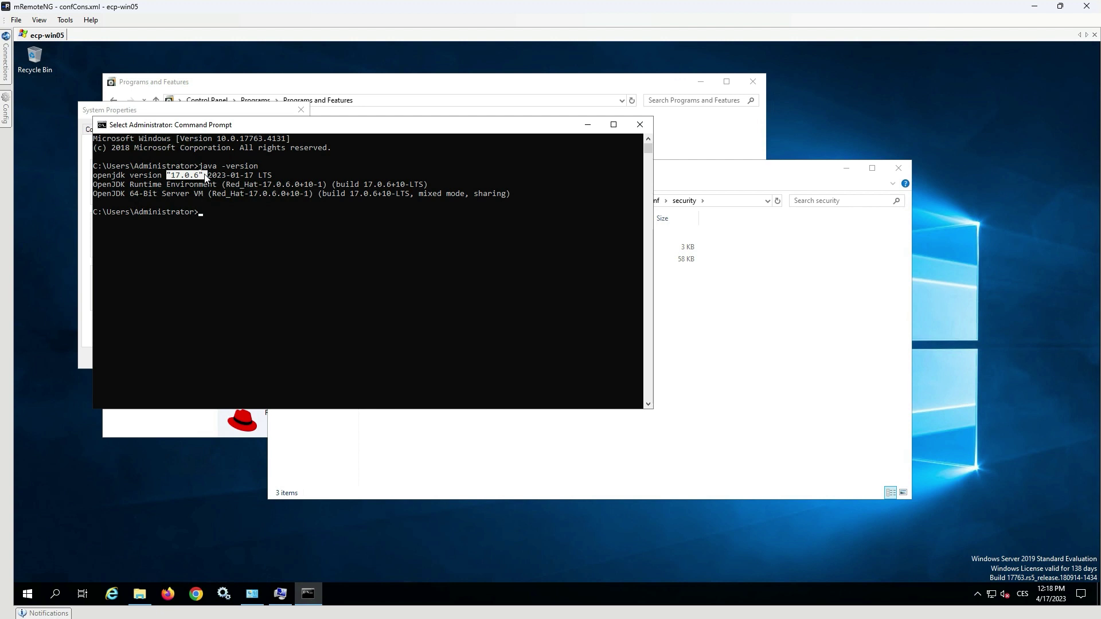
pyautogui.click(360, 86)
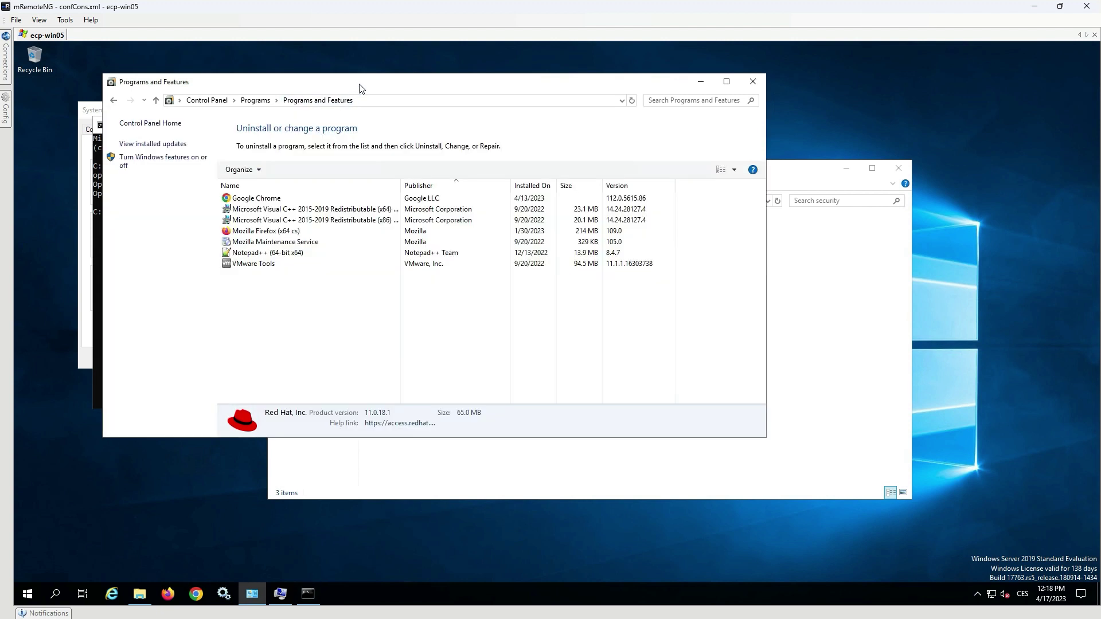
pyautogui.click(632, 101)
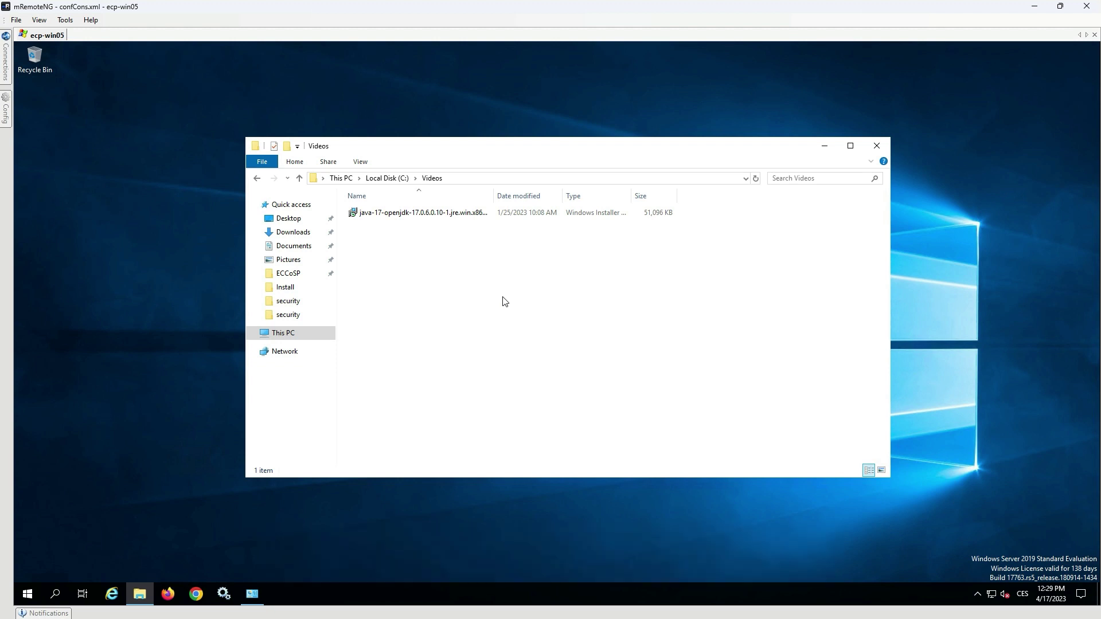
# Start the Red Hat OpenJDK JRE 17.0.6.0.10-1 installer from the Videos folder and accept its license agreement
pyautogui.click(417, 221)
pyautogui.doubleClick(417, 220)
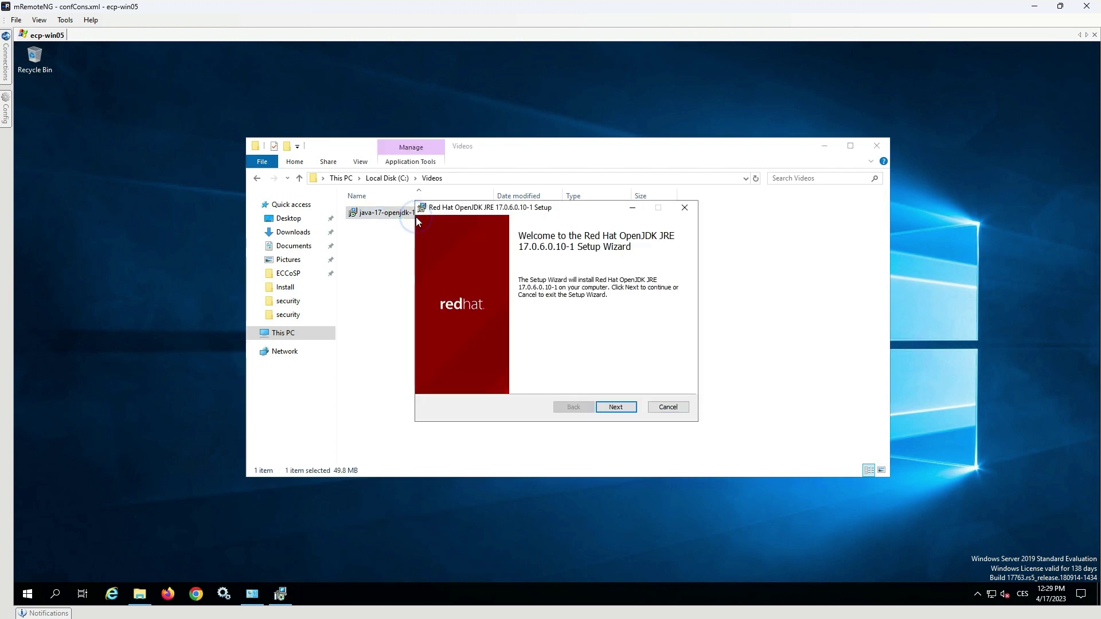
pyautogui.click(603, 410)
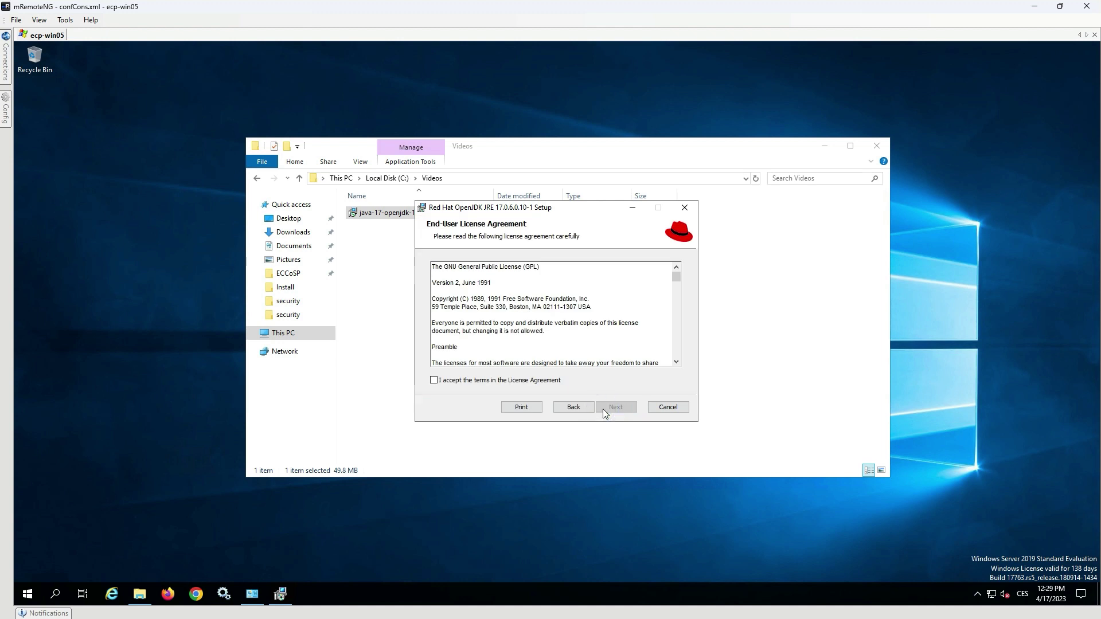
pyautogui.click(434, 380)
pyautogui.click(612, 408)
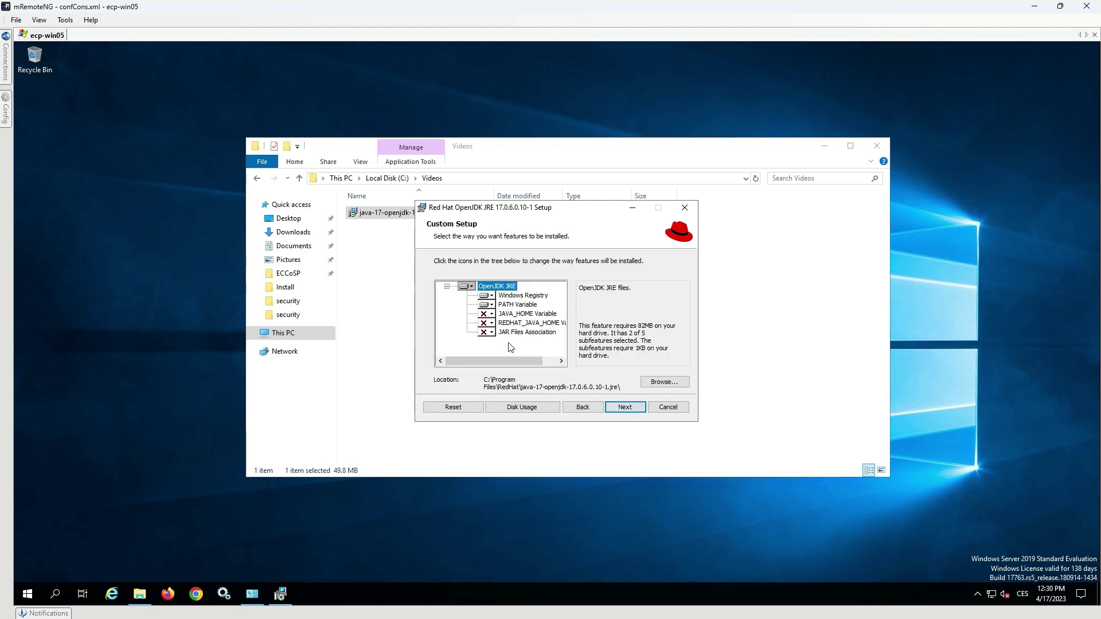
# Include the JAR Files Association feature in the custom setup and complete the JRE 17 installation
pyautogui.click(489, 332)
pyautogui.click(491, 344)
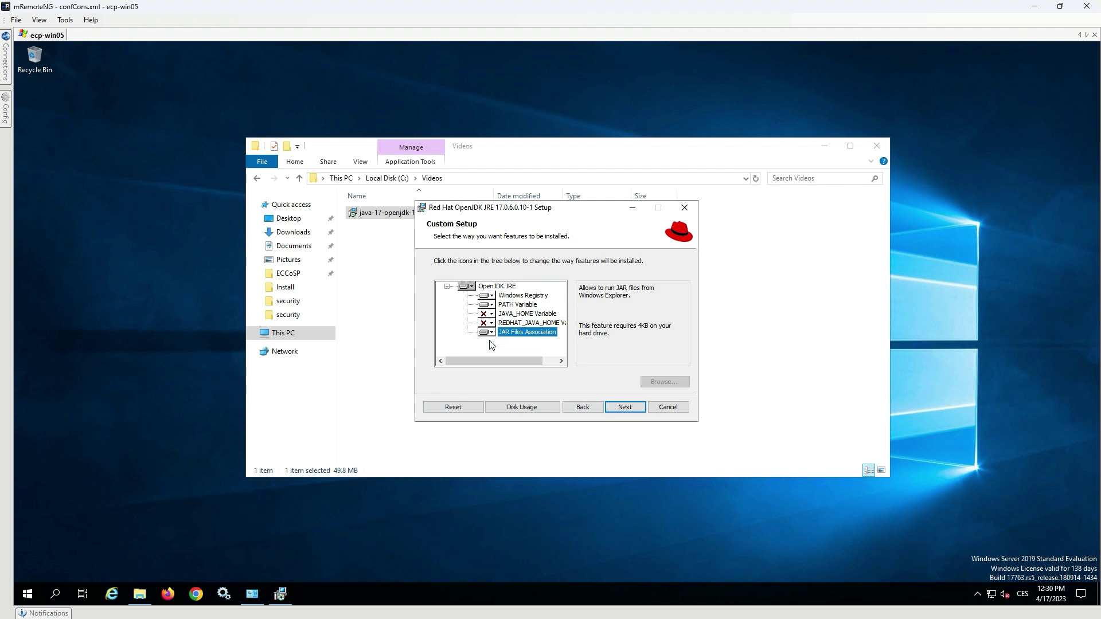
pyautogui.click(626, 409)
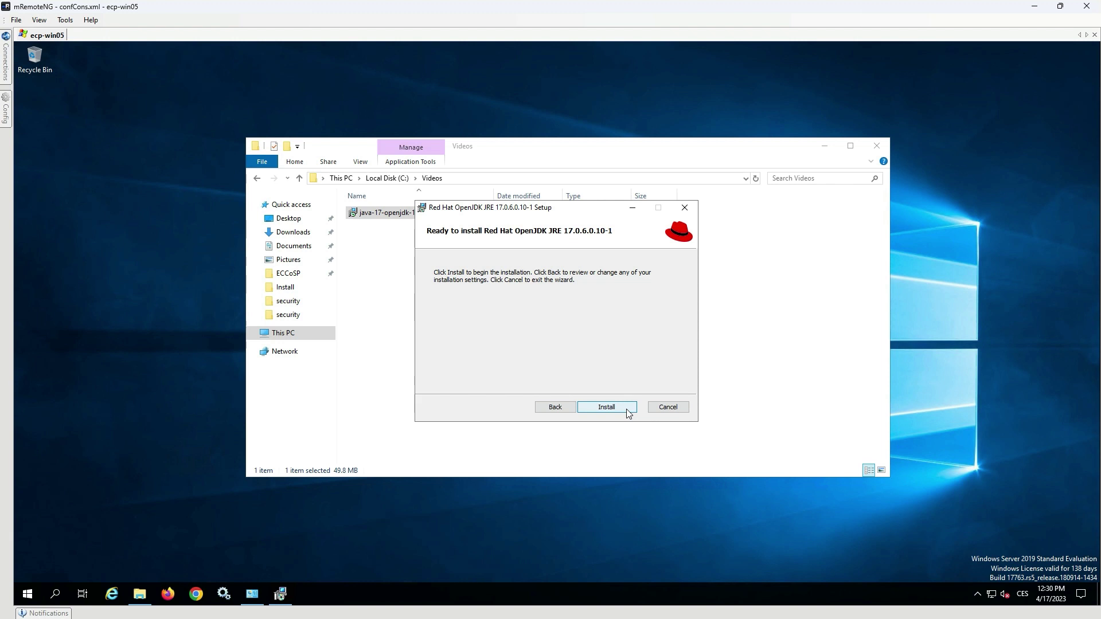
pyautogui.click(627, 409)
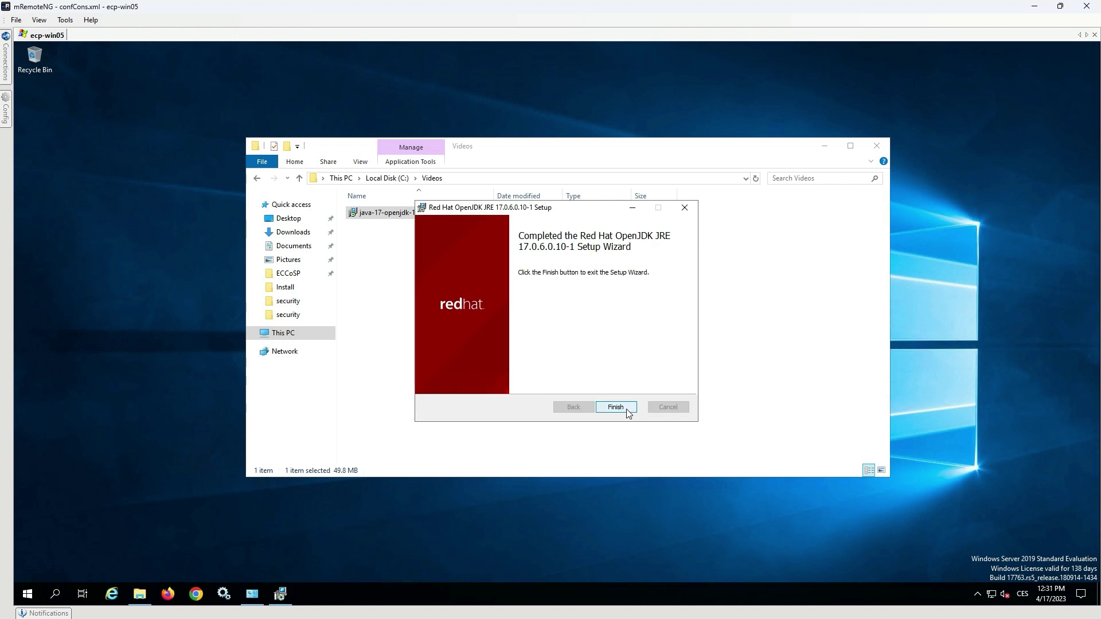
pyautogui.click(616, 407)
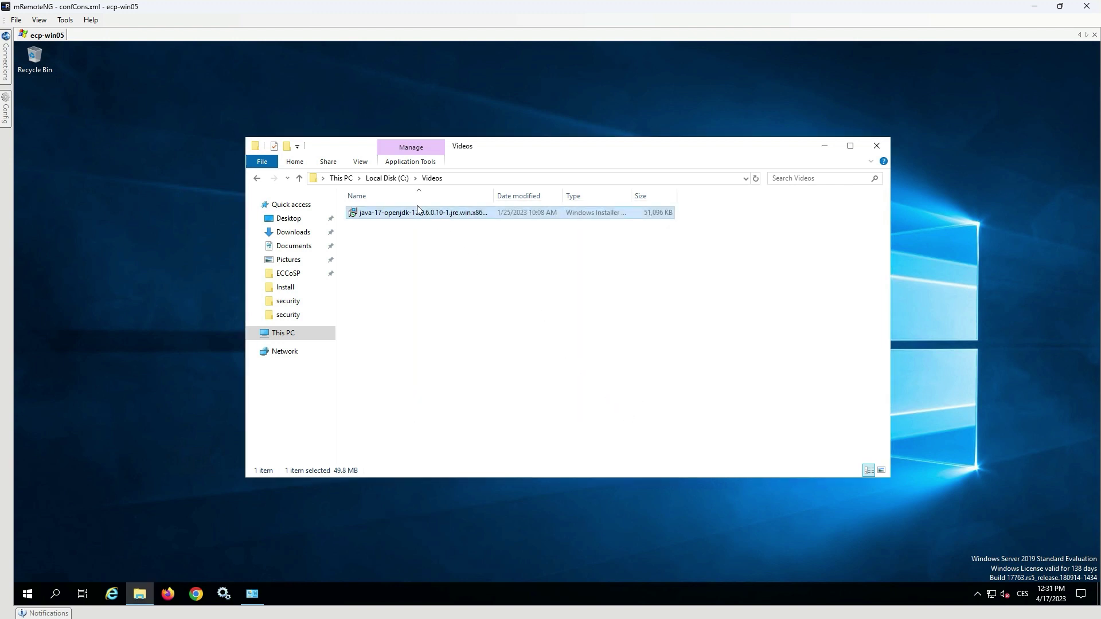
# Open the java.security file from C:\Program Files\RedHat\java-17-openjdk-17.0.6.0.10-1.jre\conf\security
pyautogui.click(400, 183)
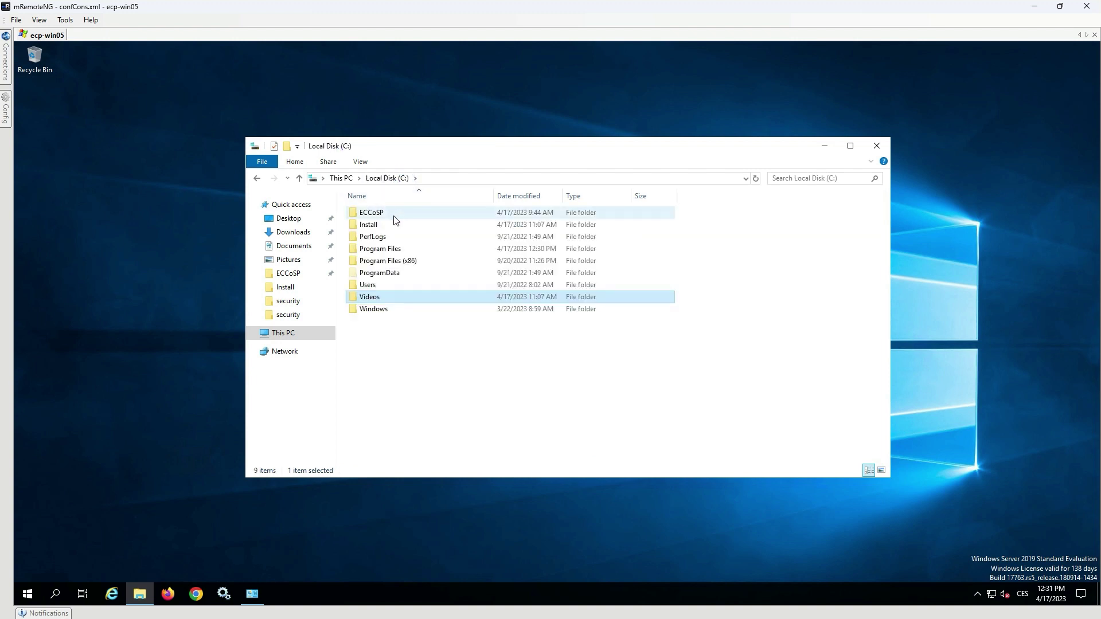
pyautogui.click(395, 251)
pyautogui.doubleClick(395, 251)
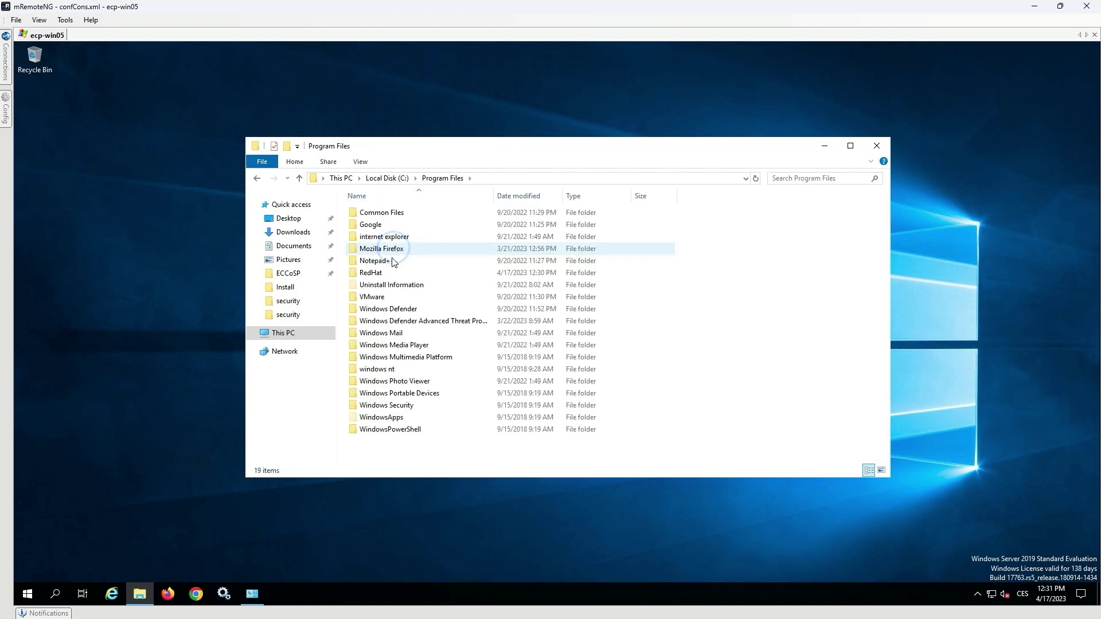
pyautogui.click(392, 274)
pyautogui.doubleClick(392, 274)
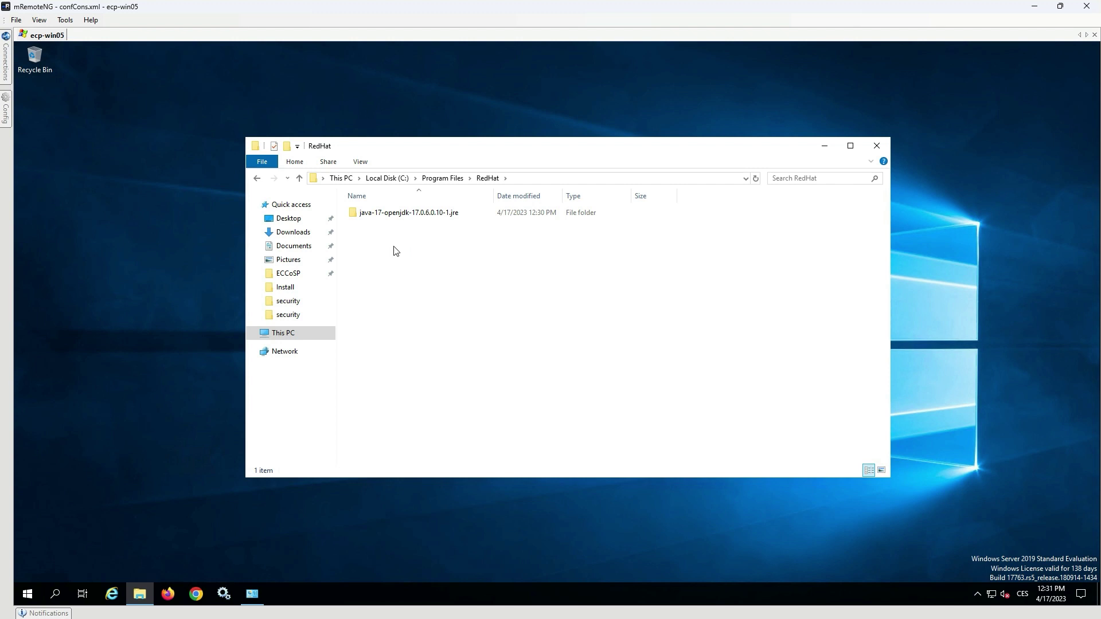
pyautogui.click(399, 220)
pyautogui.doubleClick(399, 220)
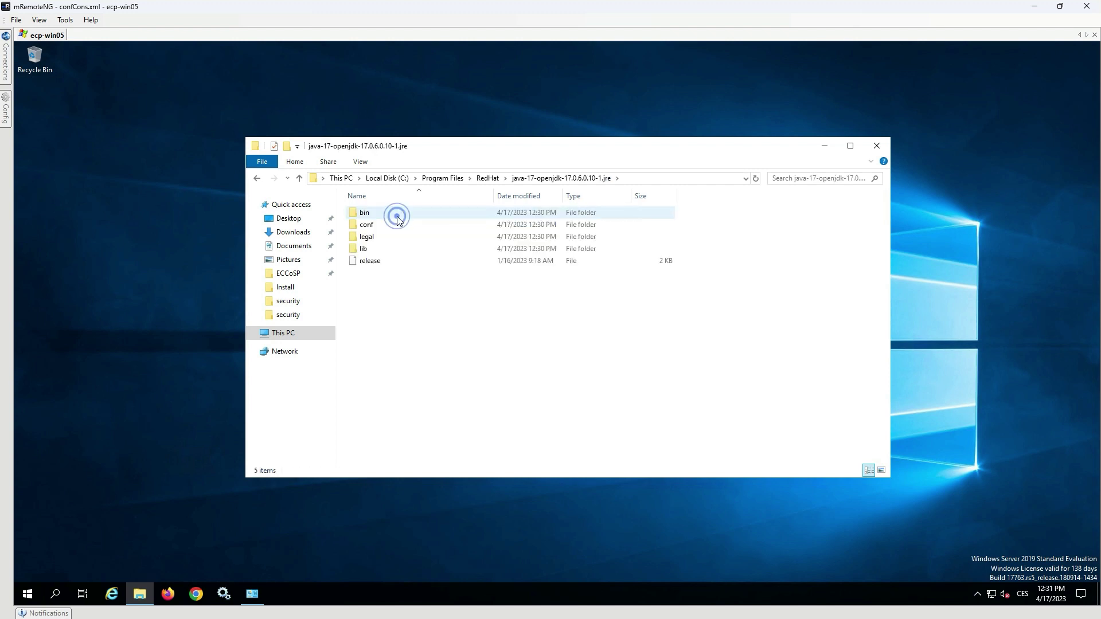
pyautogui.click(398, 225)
pyautogui.doubleClick(399, 224)
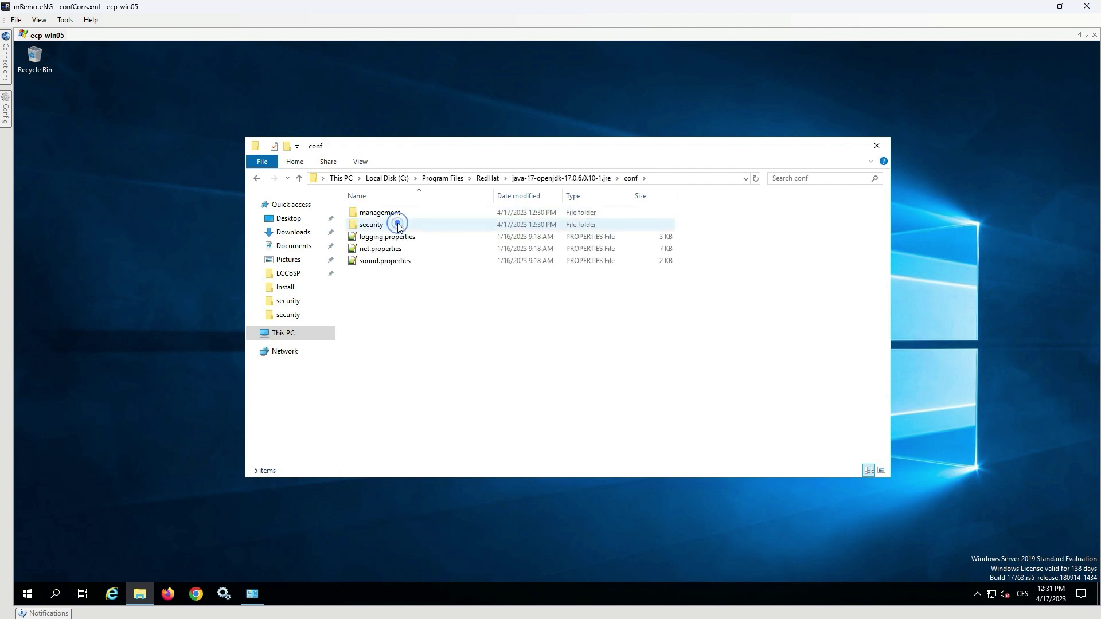
pyautogui.doubleClick(399, 225)
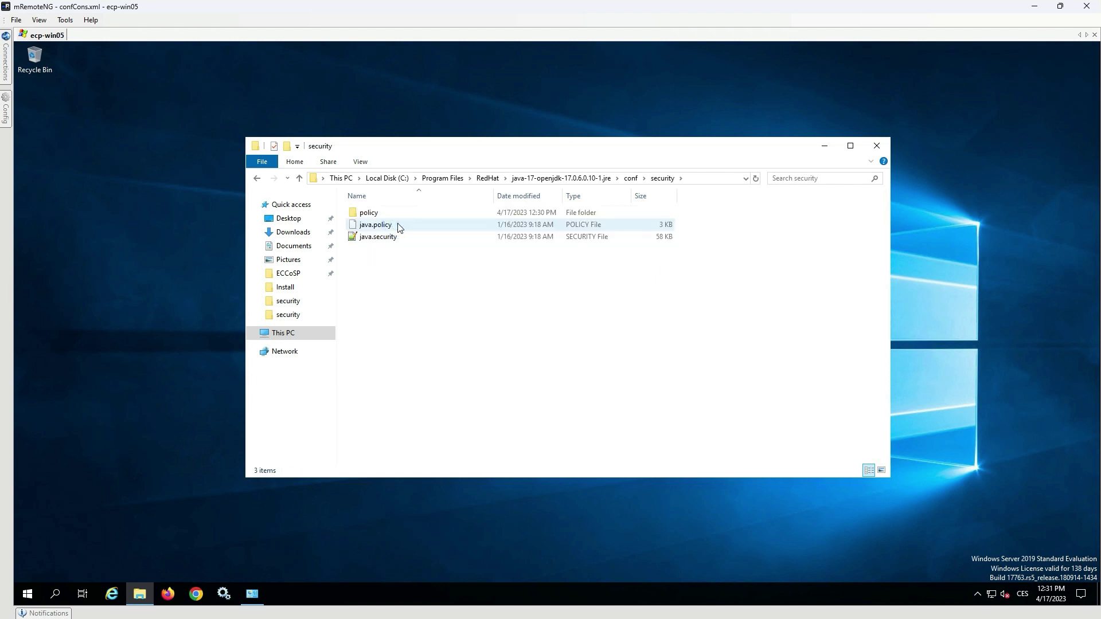
pyautogui.doubleClick(379, 236)
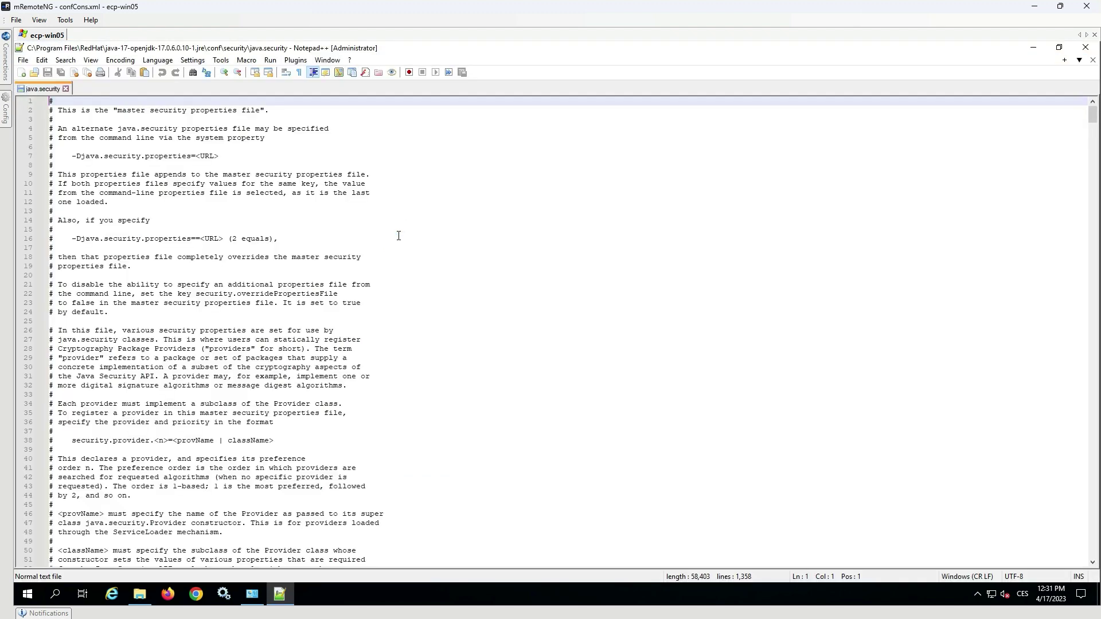
# Find securerandom.source in the file and change the uncommented property to file:/dev/urandom
pyautogui.hotkey('ctrl', 'f')
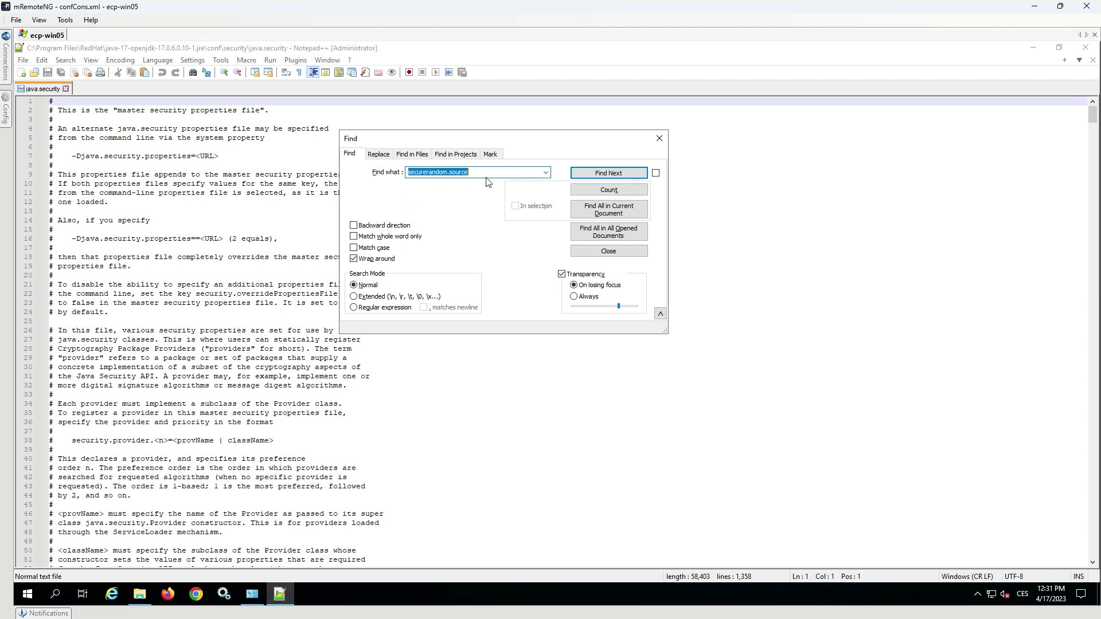
pyautogui.click(586, 175)
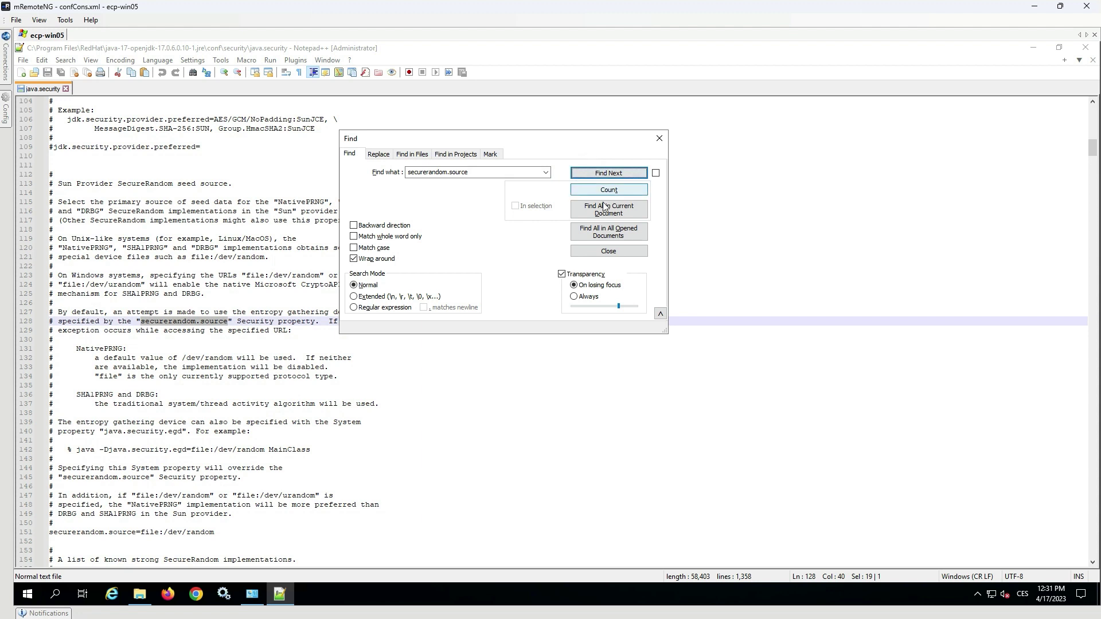
pyautogui.click(599, 251)
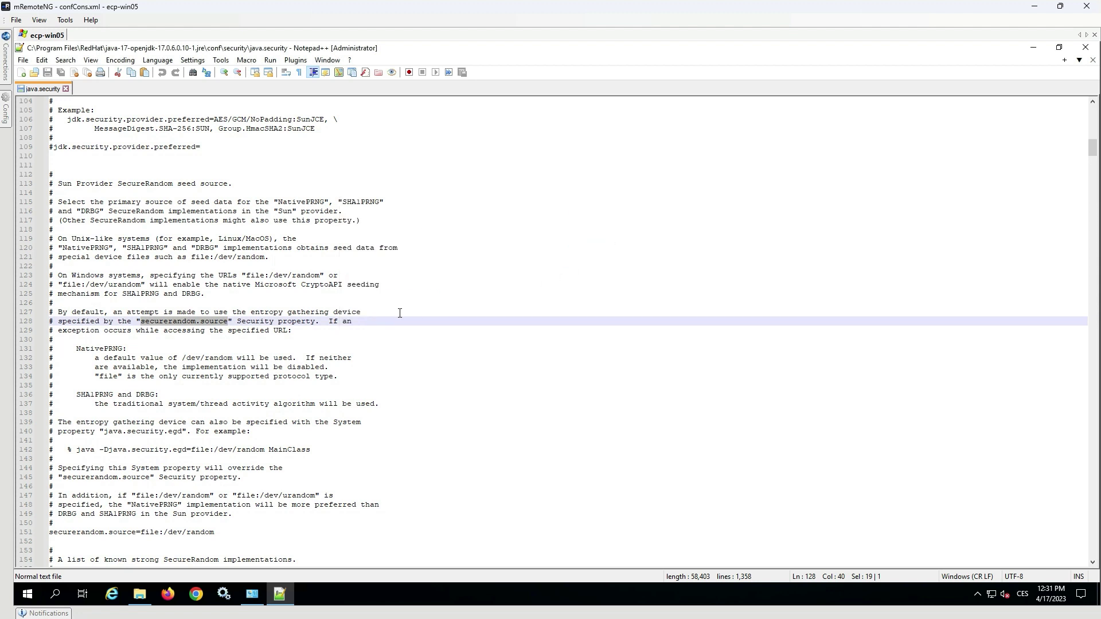
pyautogui.scroll(-4, 368, 312)
pyautogui.scroll(-4, 369, 312)
pyautogui.moveTo(229, 312); pyautogui.dragTo(45, 315)
pyautogui.click(248, 315)
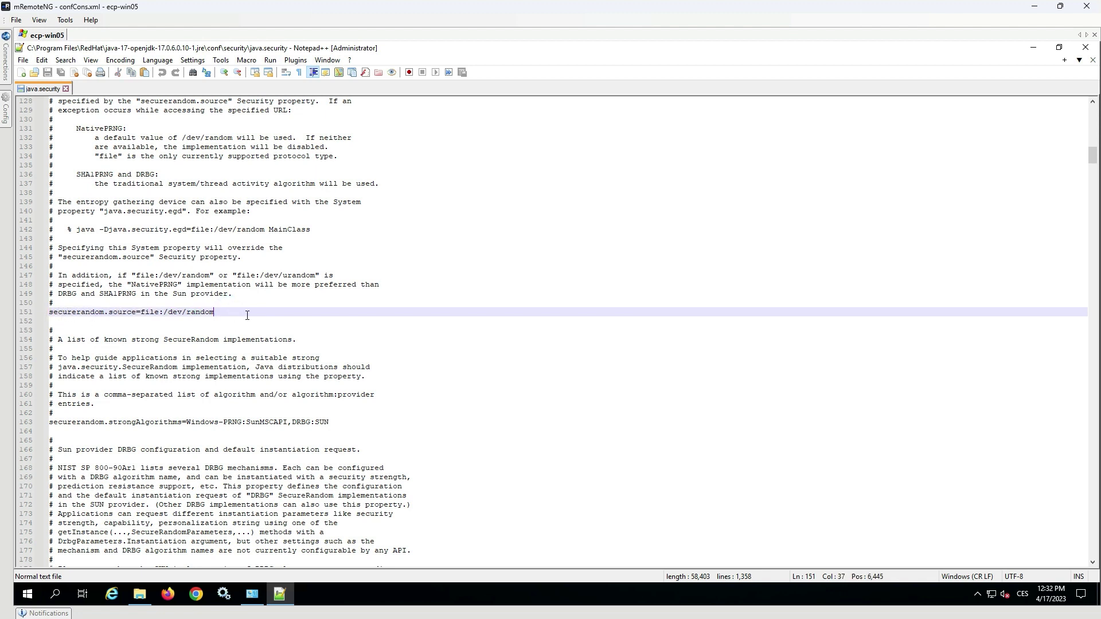
pyautogui.click(188, 313)
pyautogui.write('u')
pyautogui.click(248, 316)
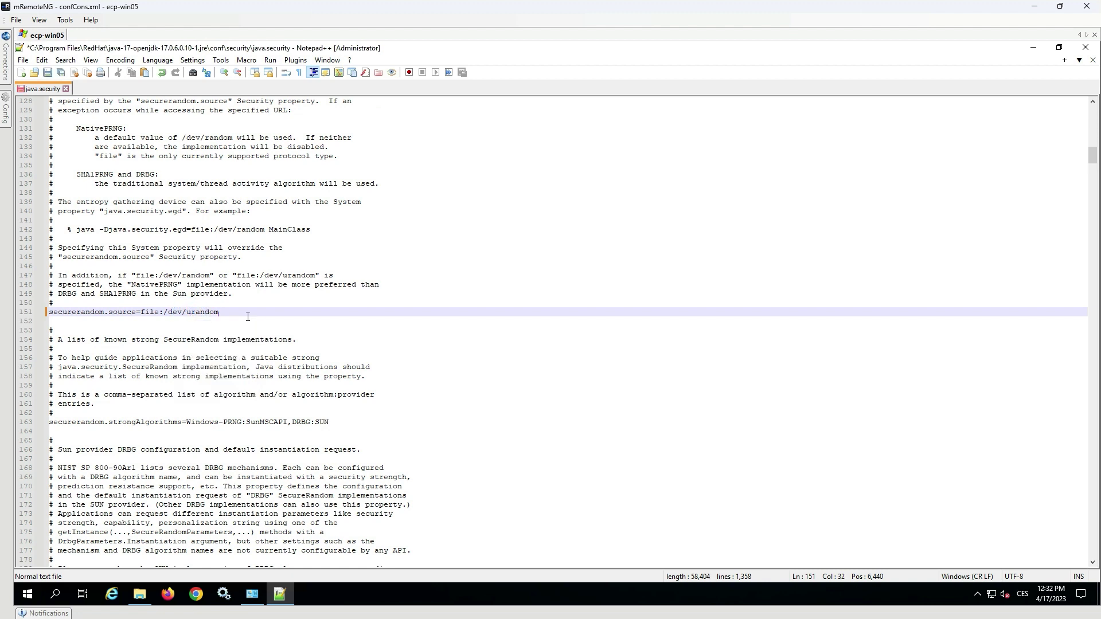
pyautogui.click(248, 316)
# Save the edited java.security file and close the text editor
pyautogui.click(23, 60)
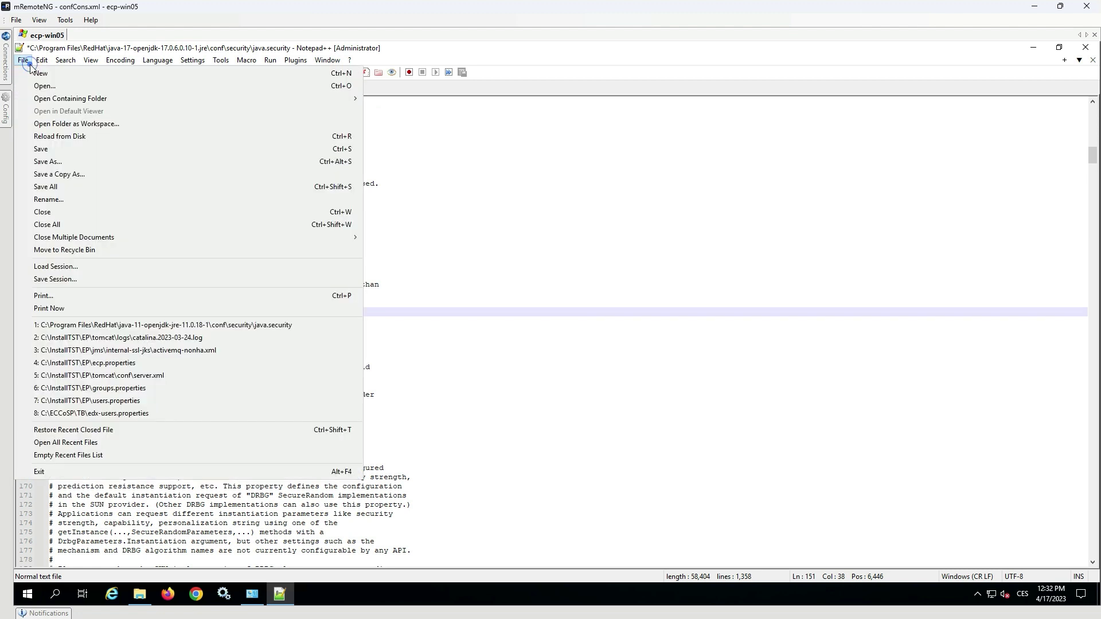
pyautogui.click(61, 150)
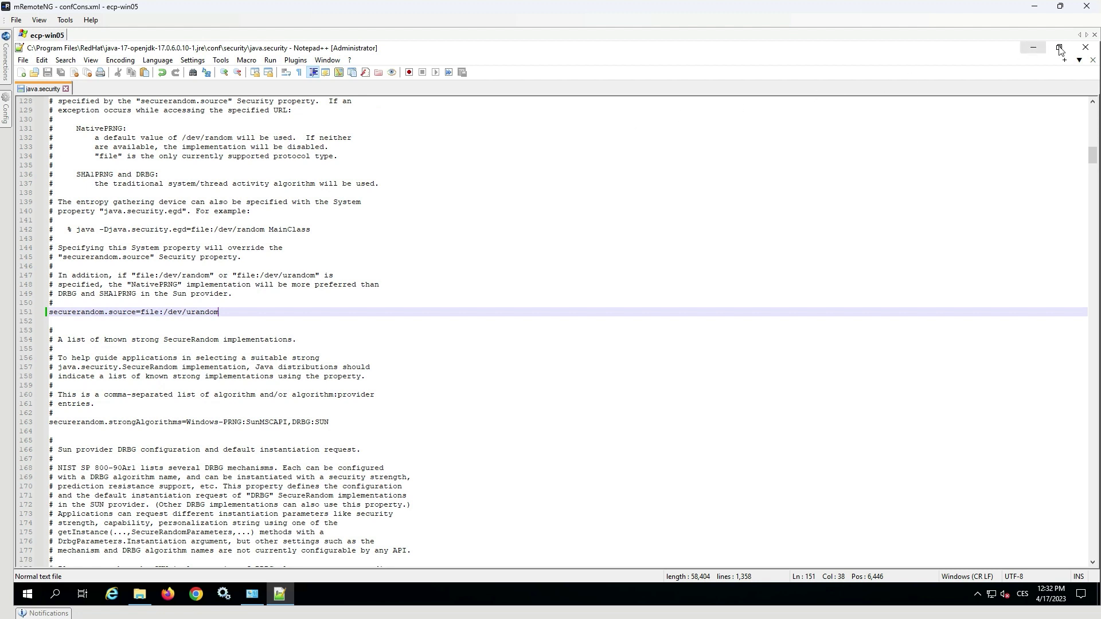
pyautogui.click(1079, 47)
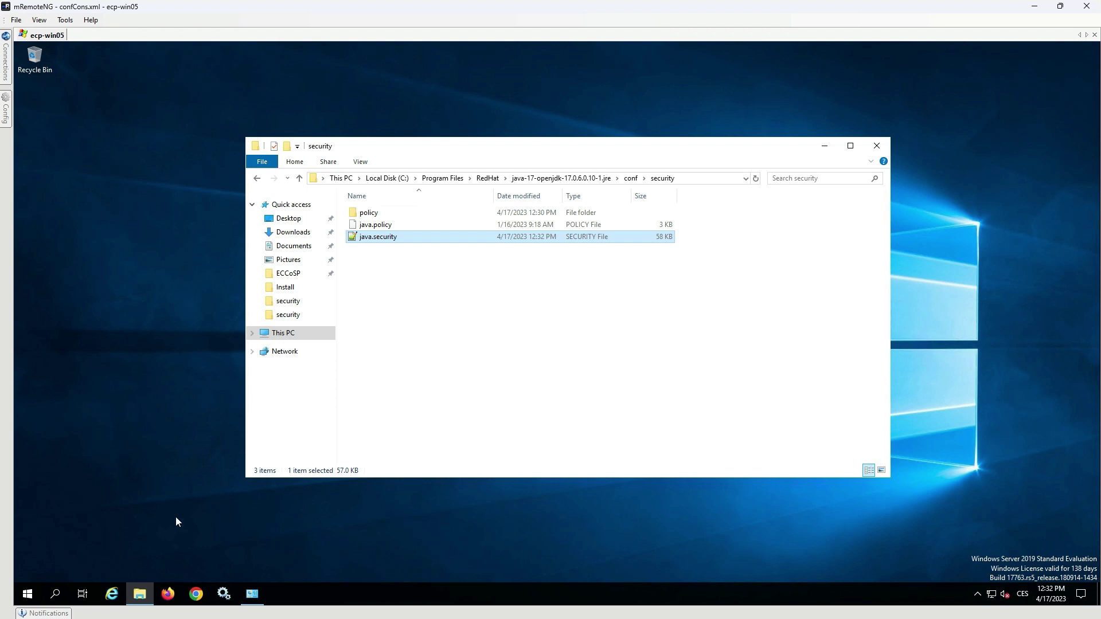
# Find the system environment variables settings with a "varia" search and bring up the Environment Variables dialog beside the folder window
pyautogui.click(59, 587)
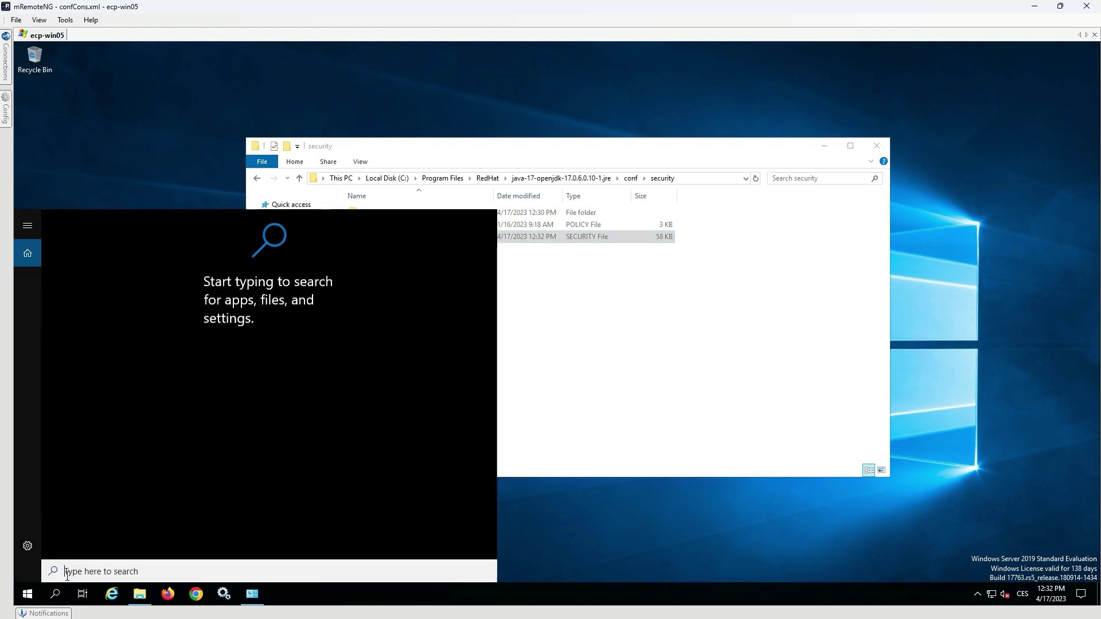
pyautogui.click(67, 575)
pyautogui.write('varia')
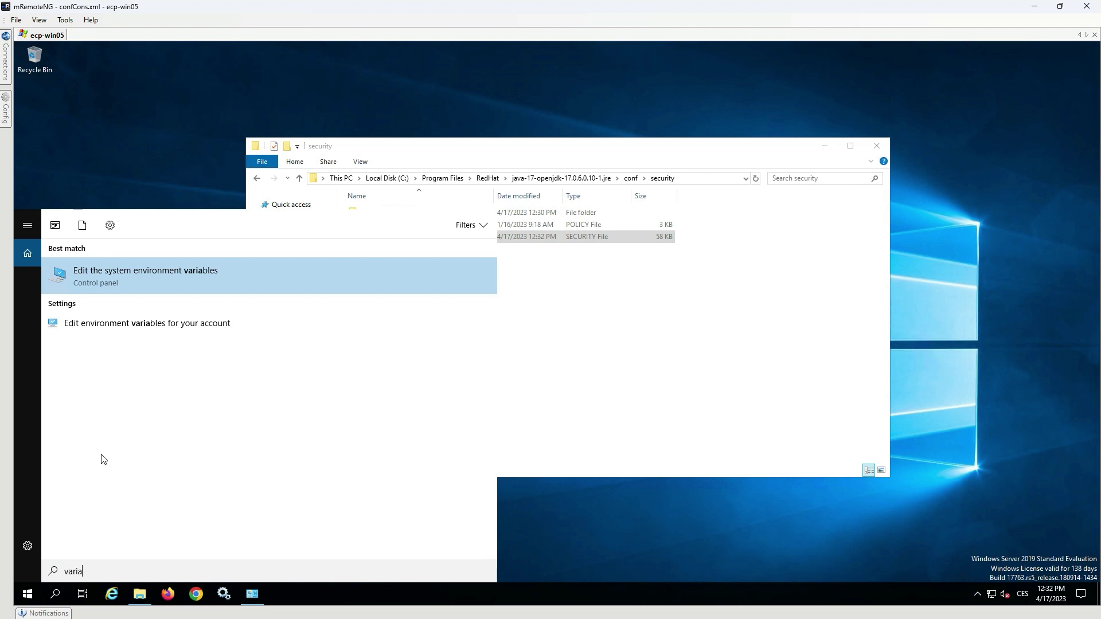
pyautogui.click(150, 290)
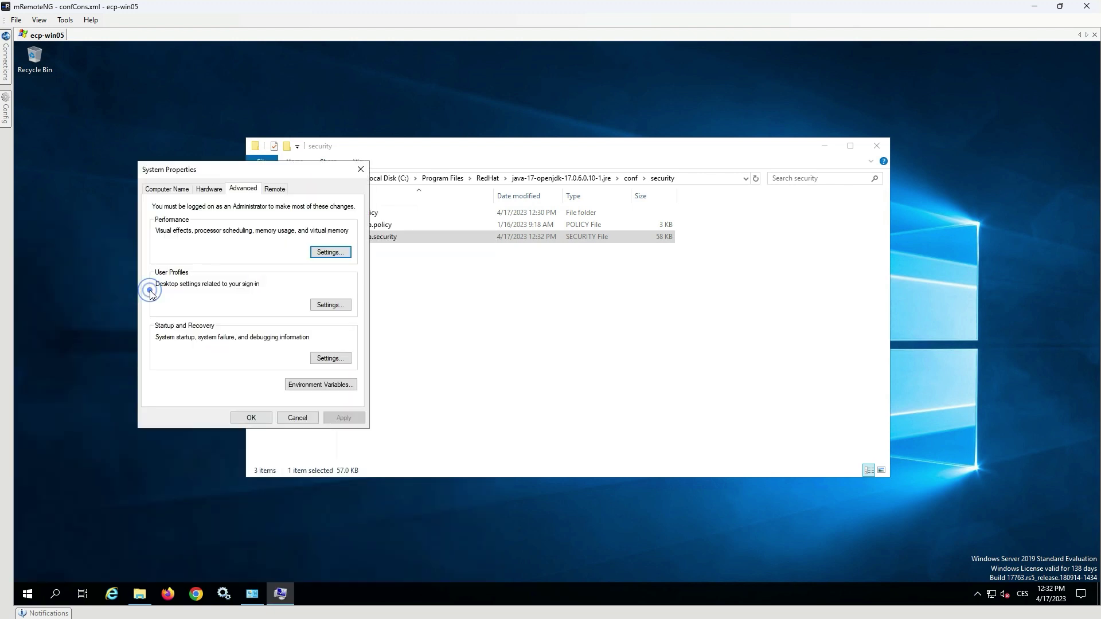
pyautogui.click(304, 390)
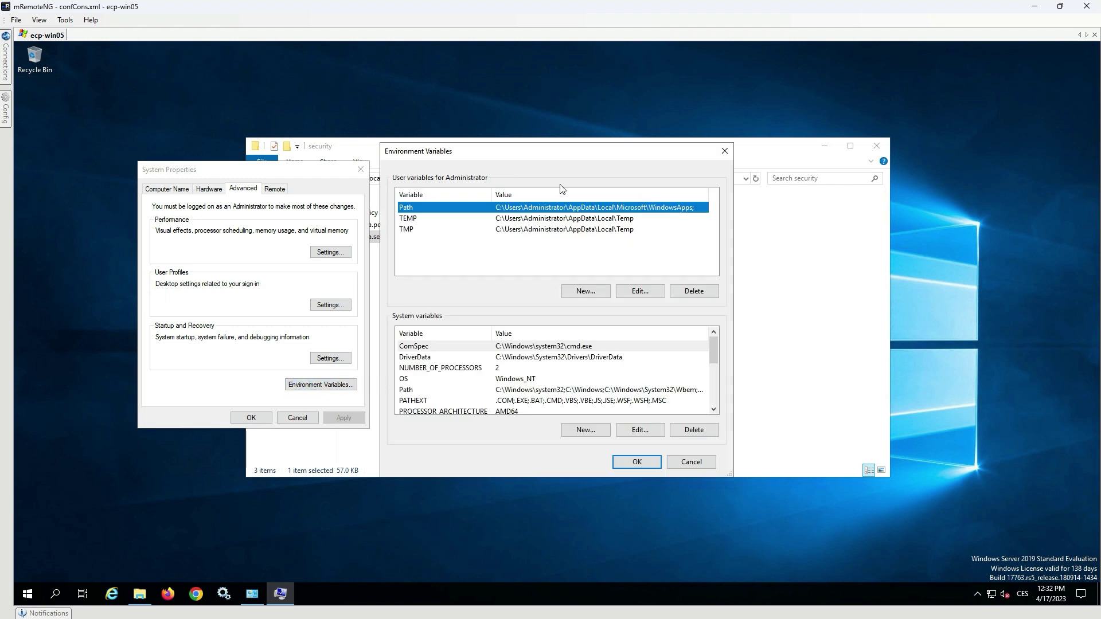
pyautogui.moveTo(574, 155); pyautogui.dragTo(817, 130)
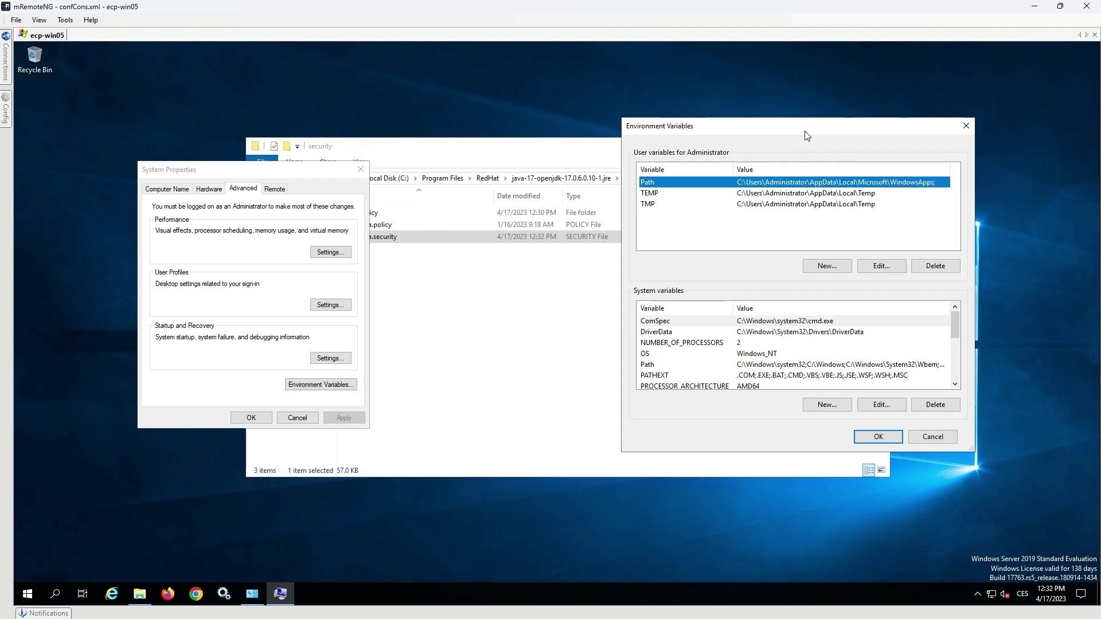
# Copy the JRE root path C:\Program Files\RedHat\java-17-openjdk-17.0.6.0.10-1.jre from the folder's address and return to the Environment Variables dialog
pyautogui.click(523, 289)
pyautogui.click(681, 182)
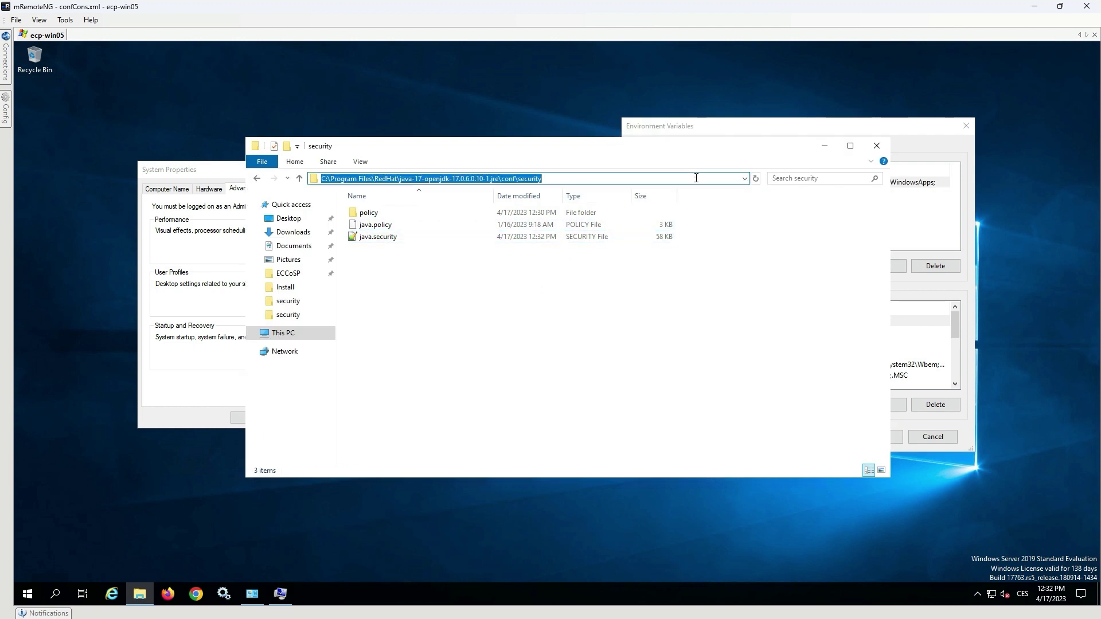
pyautogui.moveTo(500, 180); pyautogui.dragTo(321, 183)
pyautogui.hotkey('ctrl', 'c')
pyautogui.click(750, 134)
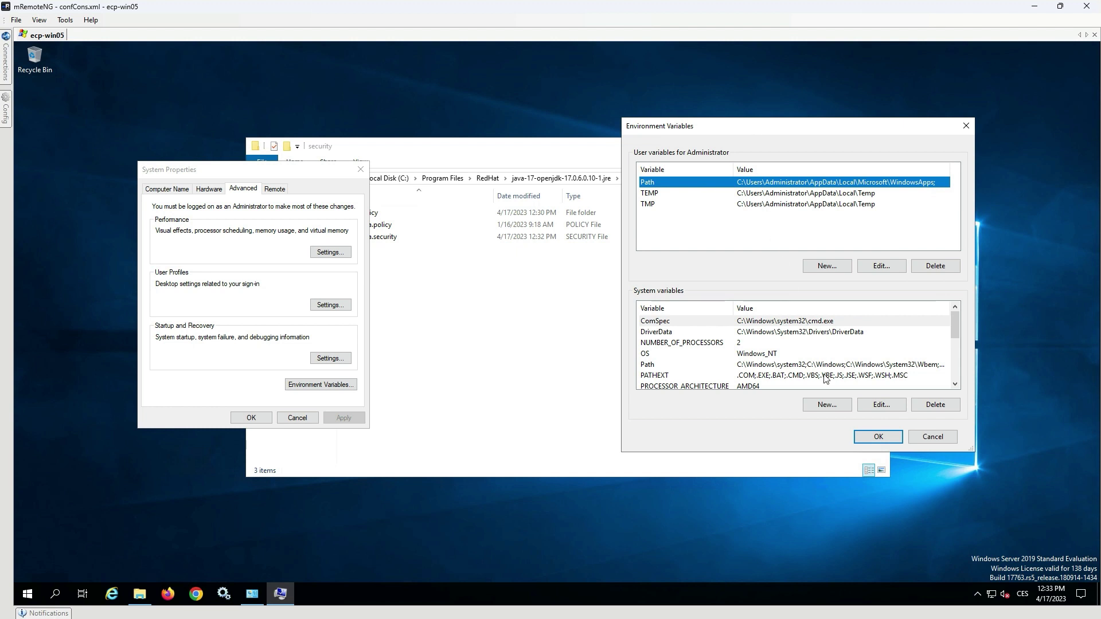
# Create the system variable JRE_HOME with value C:\Program Files\RedHat\java-17-openjdk-17.0.6.0.10-1.jre and save the environment variables
pyautogui.click(829, 405)
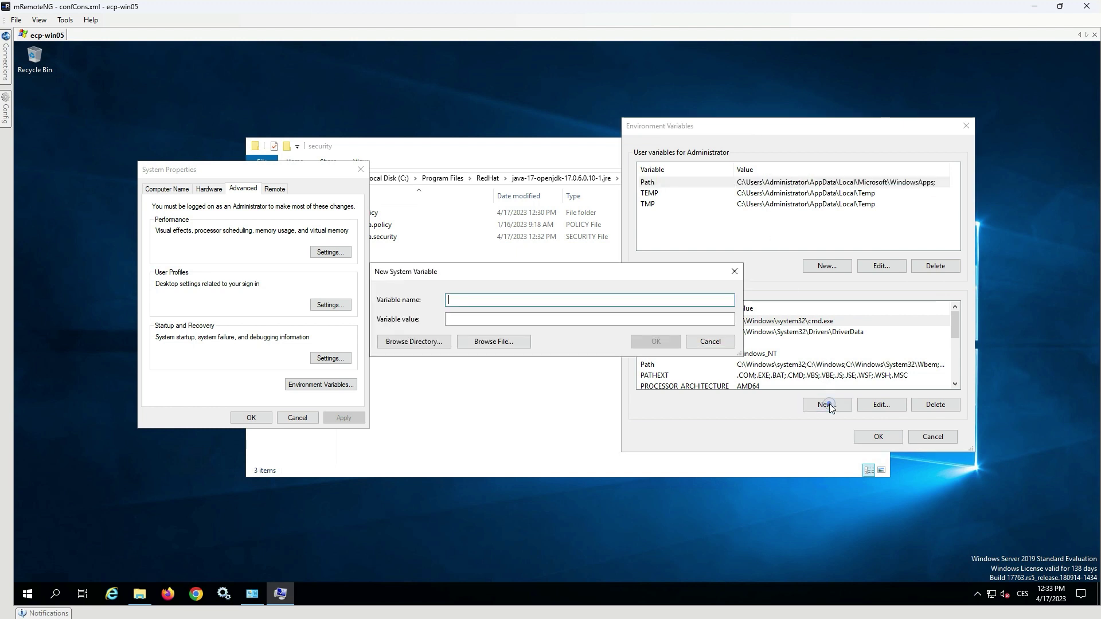
pyautogui.click(667, 324)
pyautogui.hotkey('ctrl', 'v')
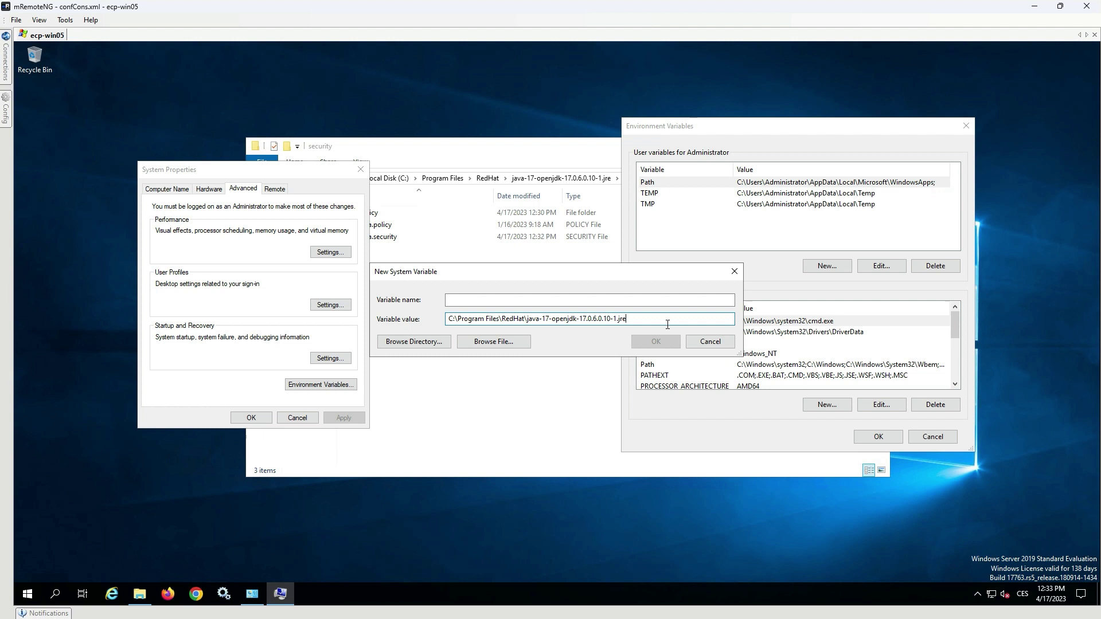
pyautogui.click(664, 299)
pyautogui.write('JRE_HO')
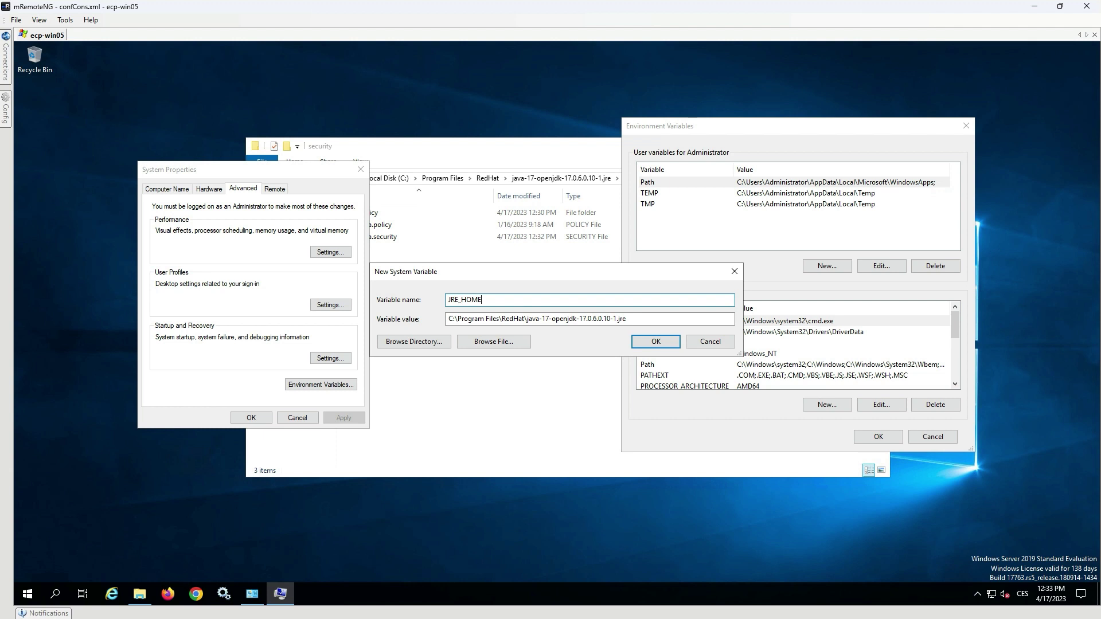
pyautogui.write('ME')
pyautogui.click(646, 340)
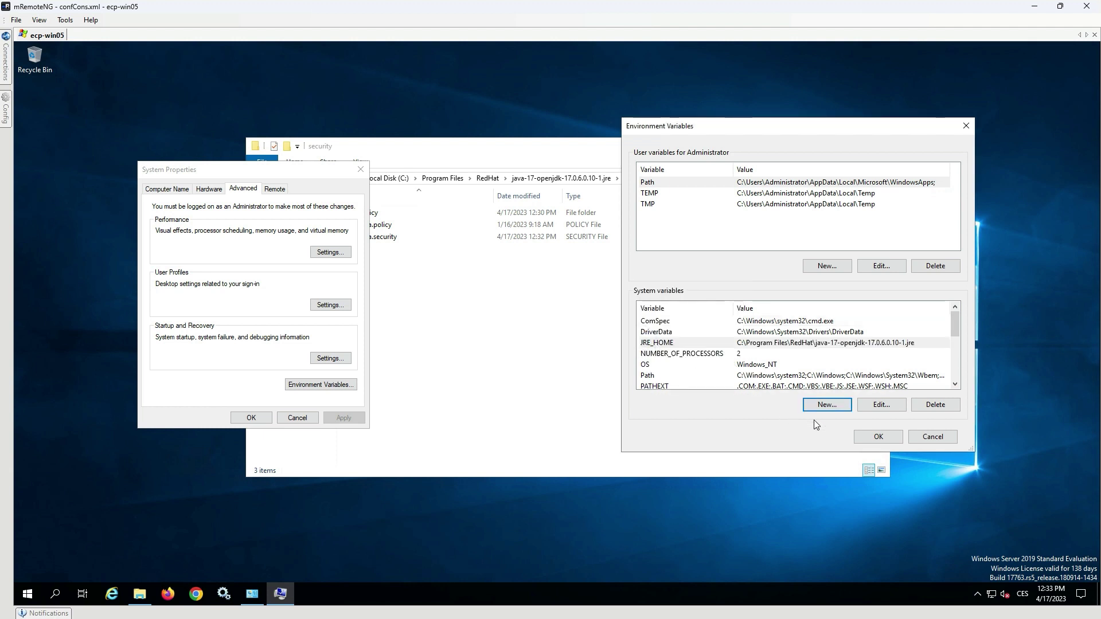
pyautogui.click(872, 437)
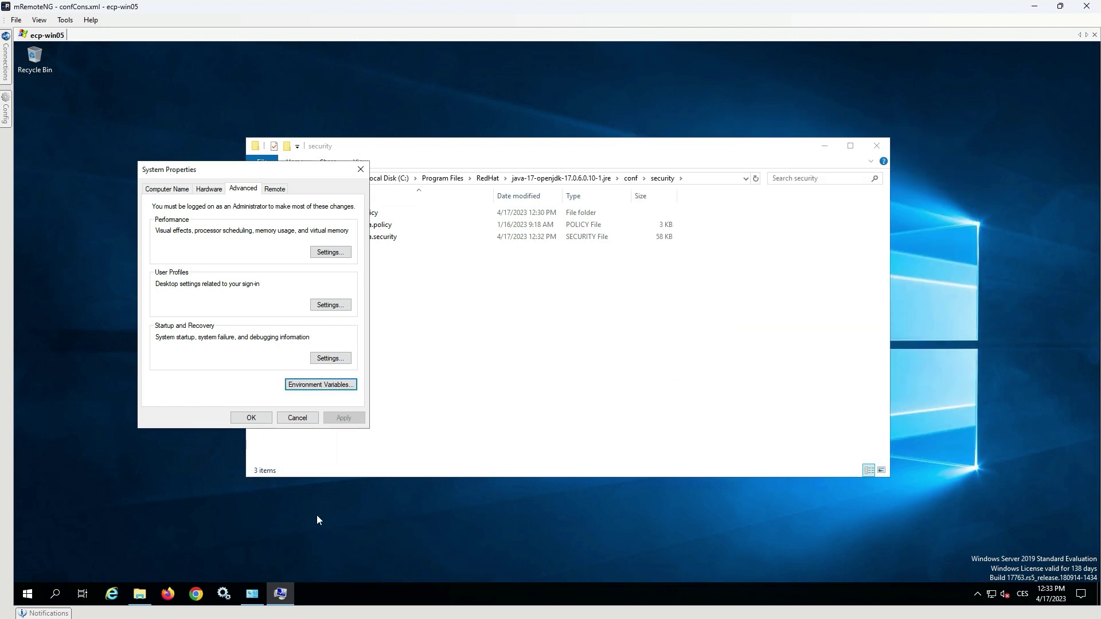
# Check the Java version with java -version in a Command Prompt and refresh the installed programs list in Programs and Features
pyautogui.click(56, 594)
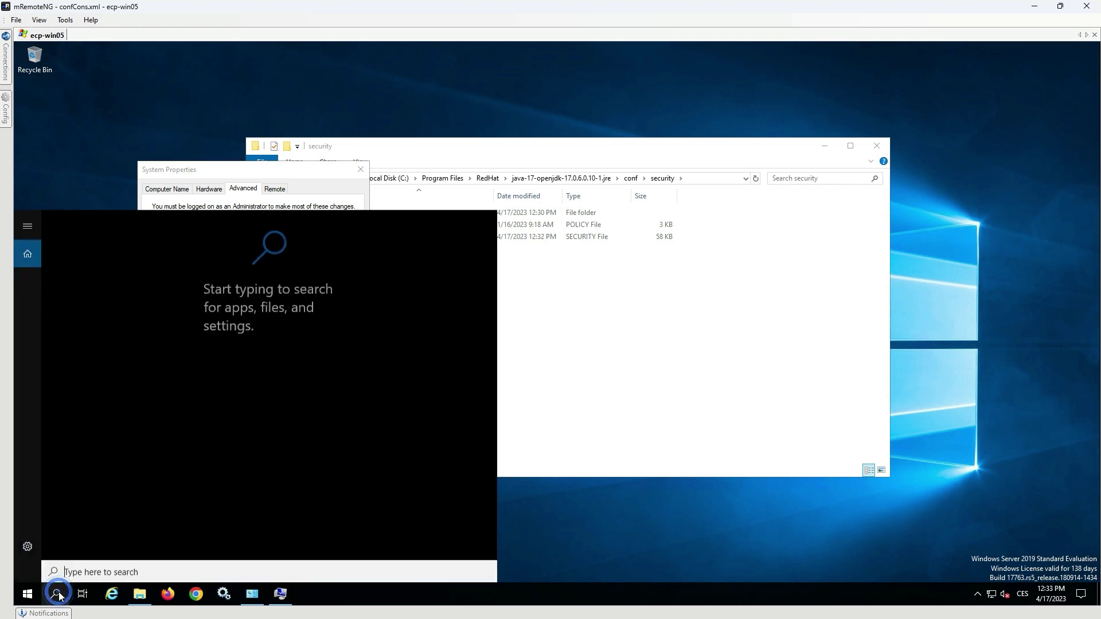
pyautogui.write('cmd')
pyautogui.press('Return')
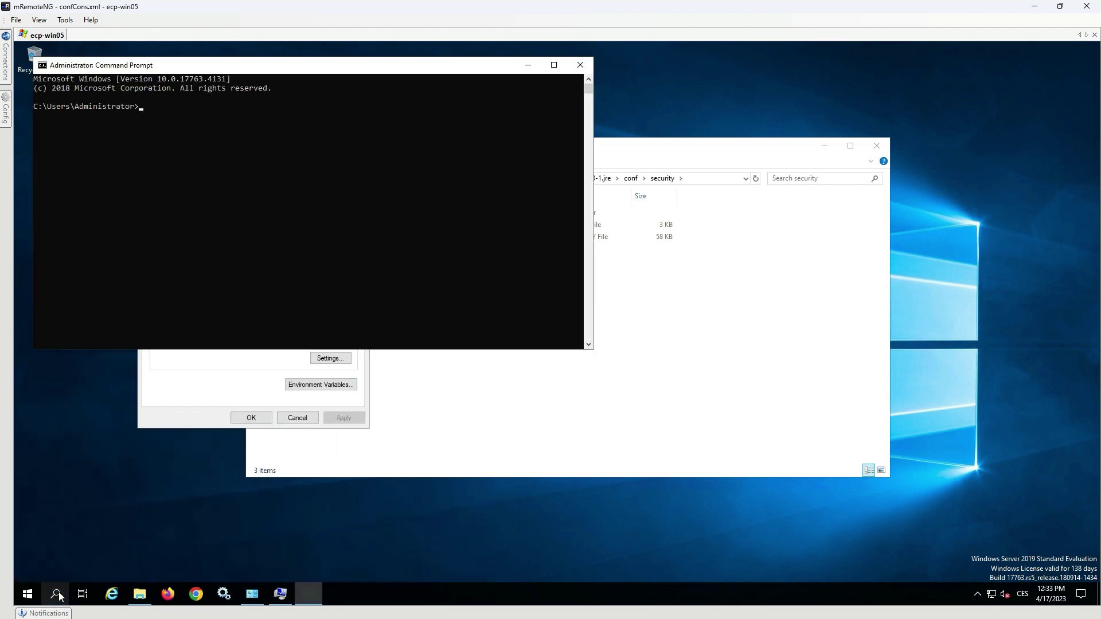
pyautogui.write('java -version')
pyautogui.press('Return')
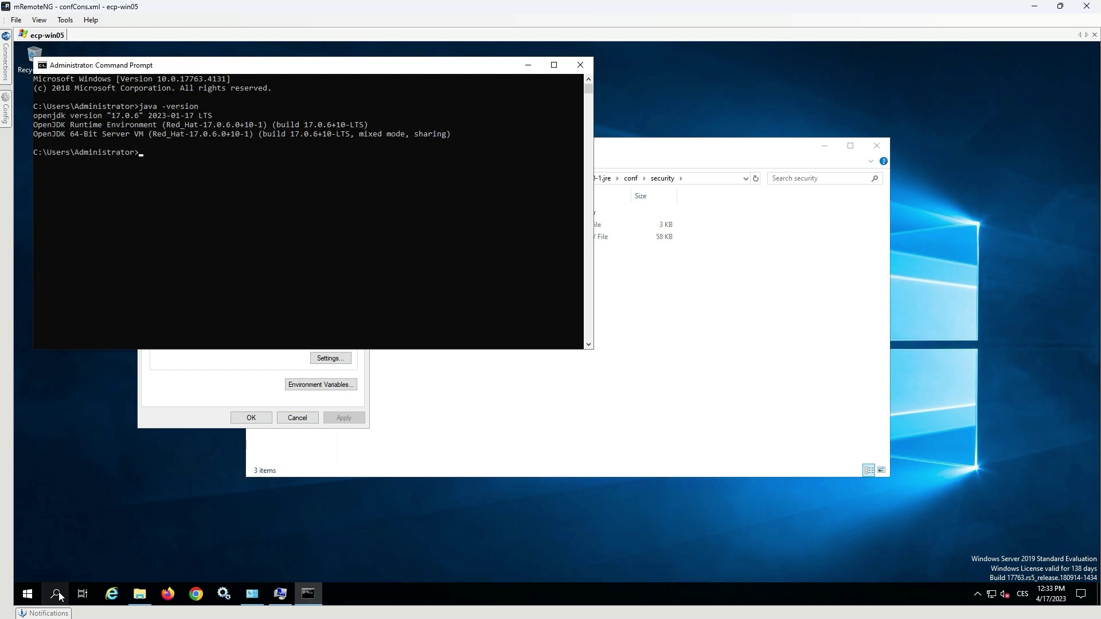
pyautogui.moveTo(106, 114); pyautogui.dragTo(143, 117)
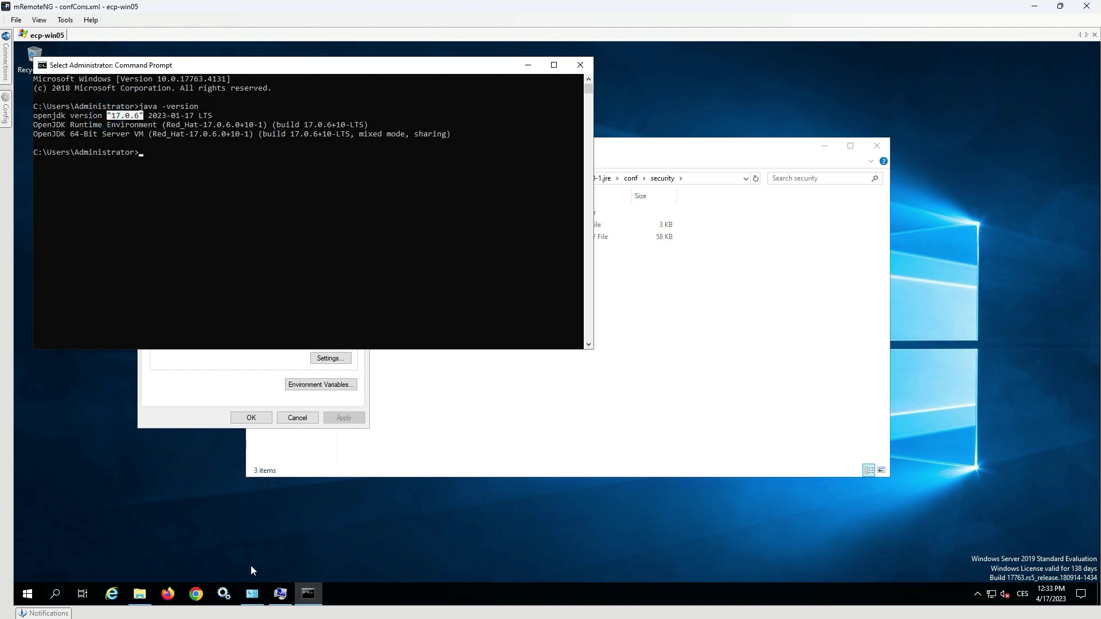
pyautogui.click(252, 593)
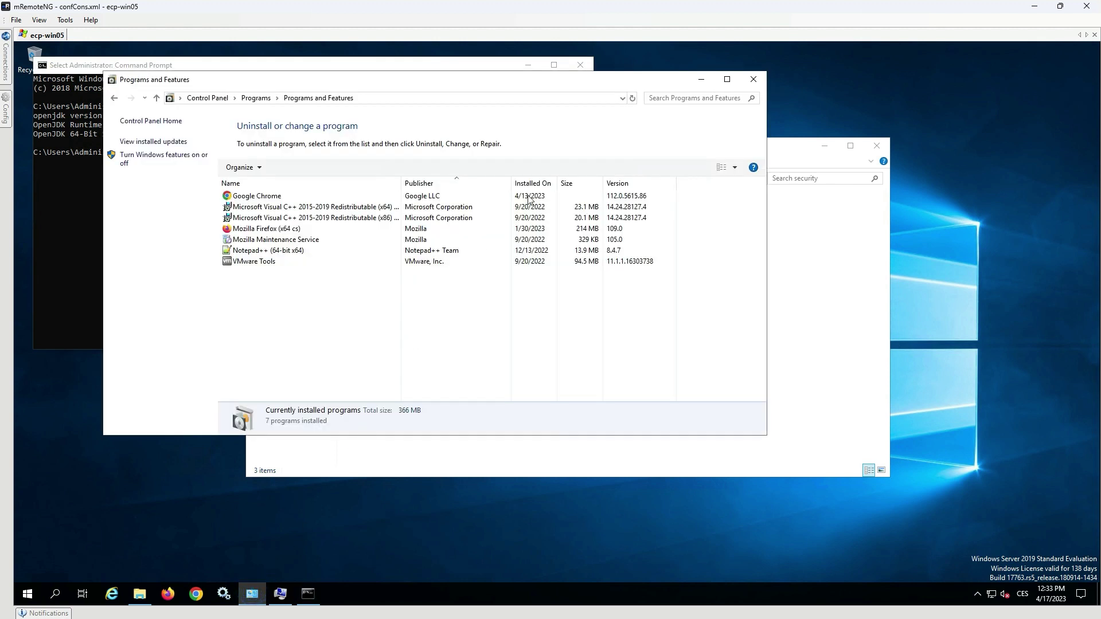
pyautogui.click(632, 98)
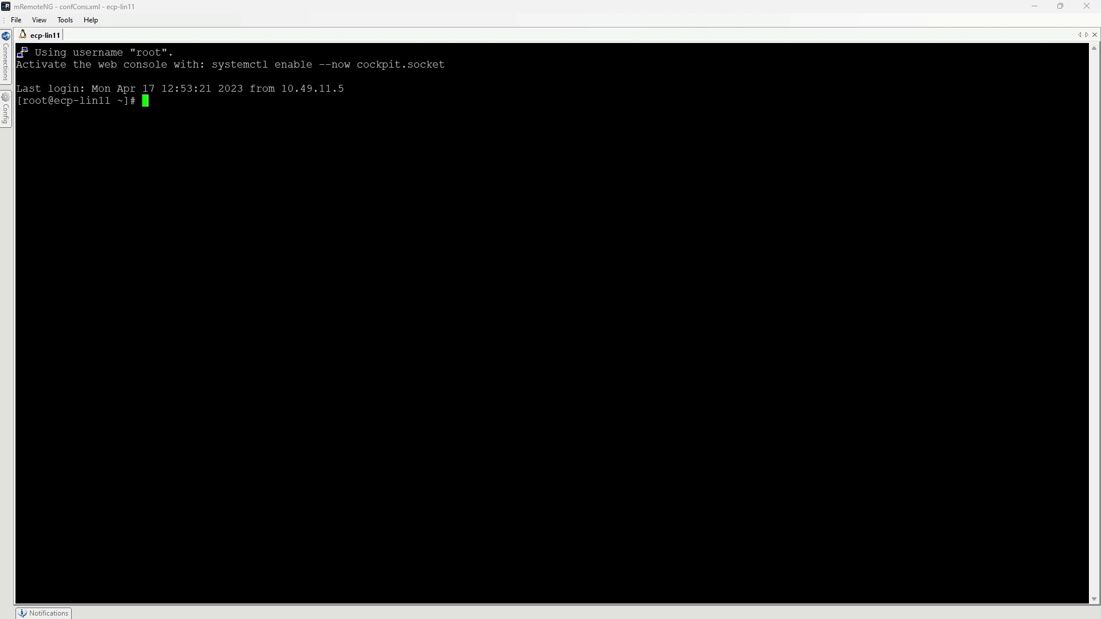
# Check the currently installed Java version on the ecp-lin11 Linux server with java -version
pyautogui.write('java -version')
pyautogui.press('Return')
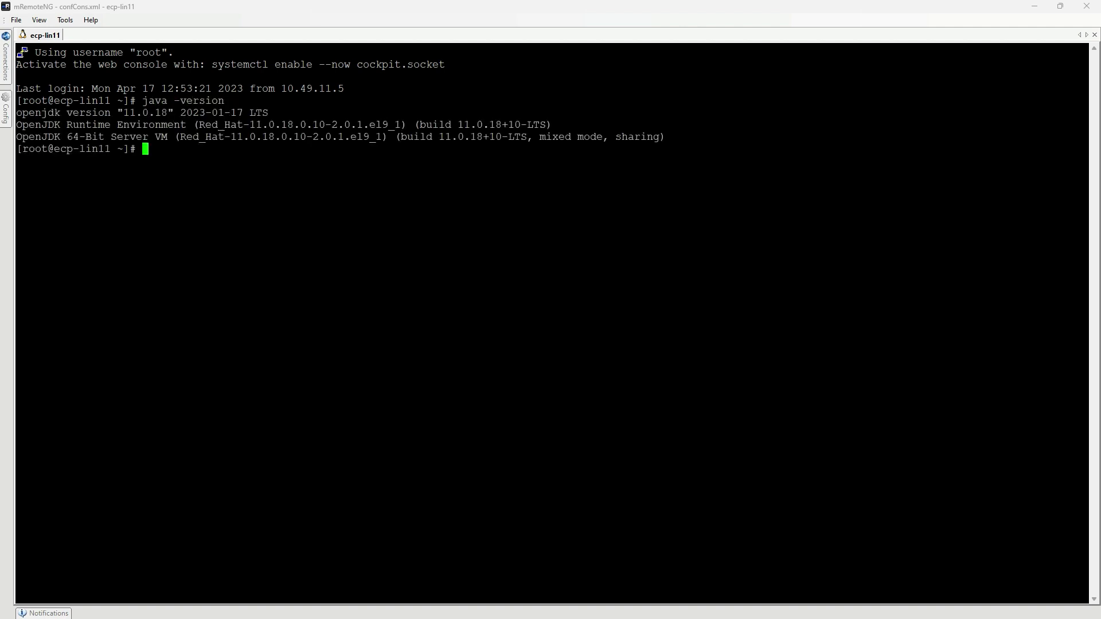
pyautogui.moveTo(112, 113); pyautogui.dragTo(175, 112)
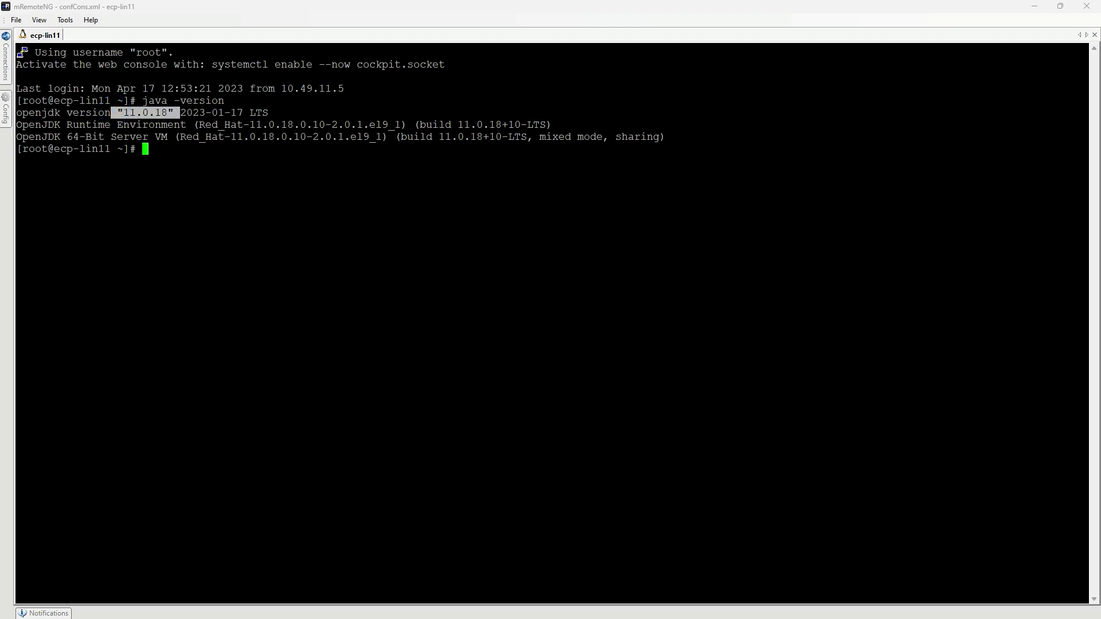
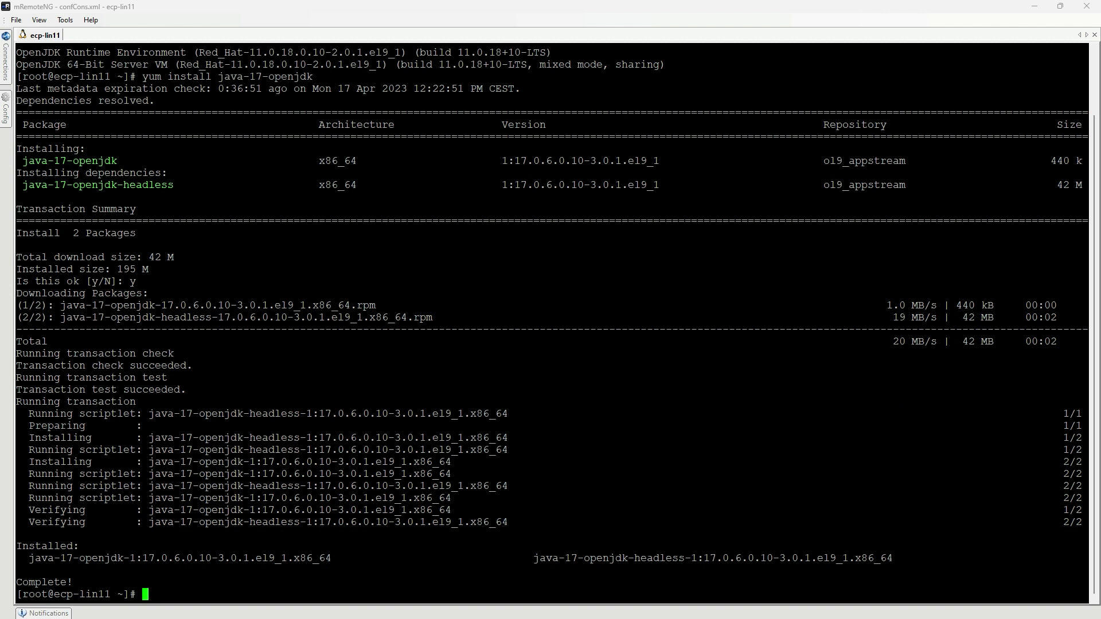
# Clear the terminal and change to the directory /usr/lib/jvm/java-17-openjdk-17.0.6.0.10-3.0.1.el9_1.x86_64/conf/security/
pyautogui.write('clear')
pyautogui.press('Return')
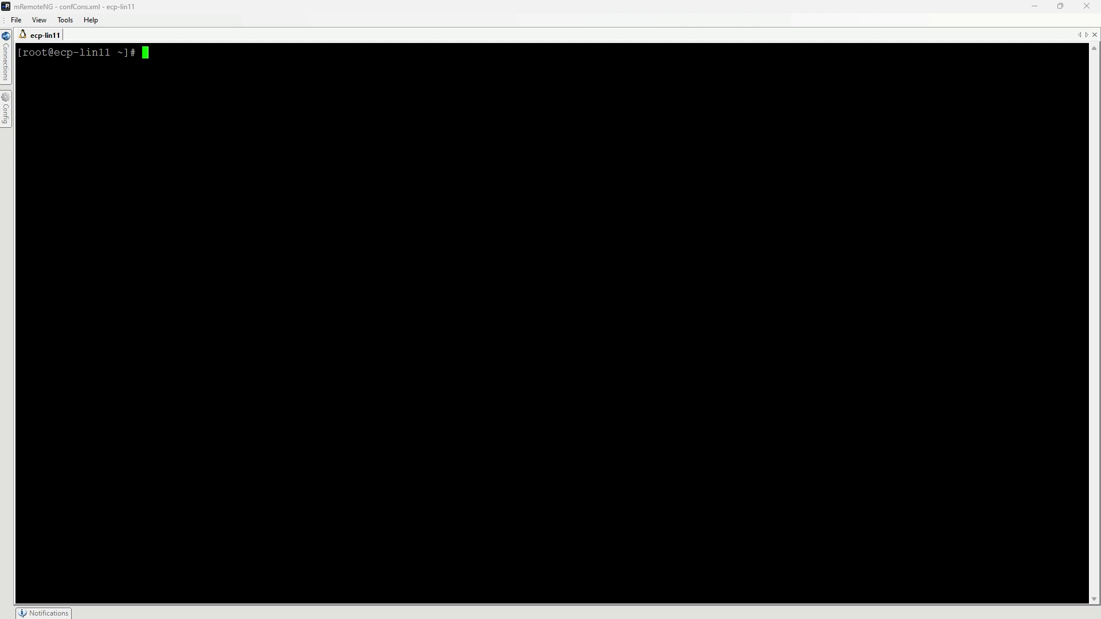
pyautogui.write('cd /usr/lib/jvm/java-1')
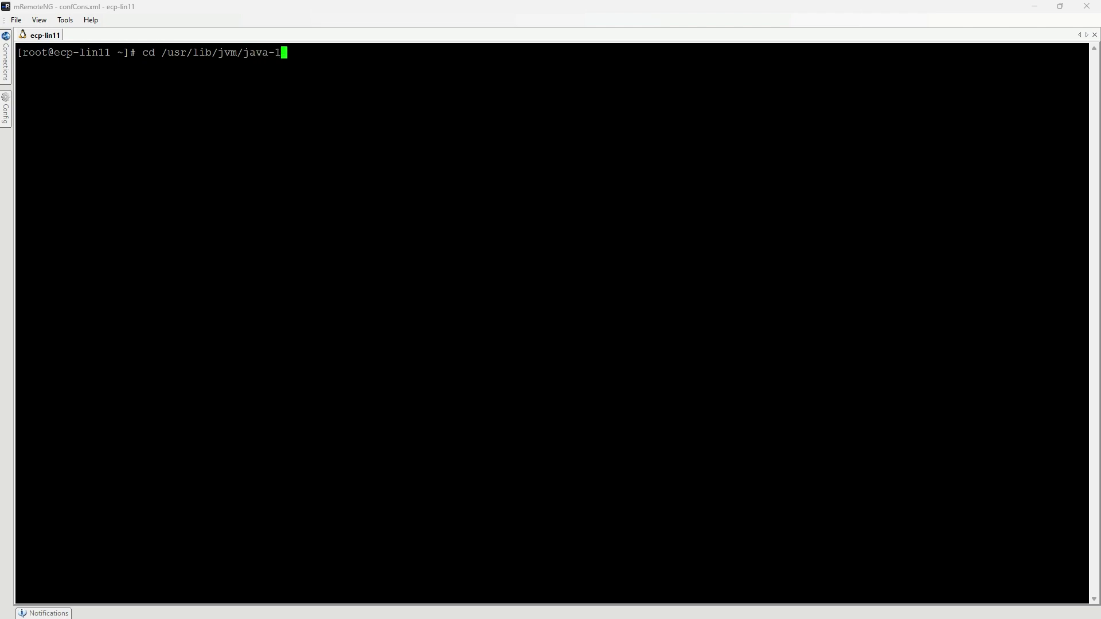
pyautogui.write('7')
pyautogui.press('Tab')
pyautogui.write('co')
pyautogui.press('Tab')
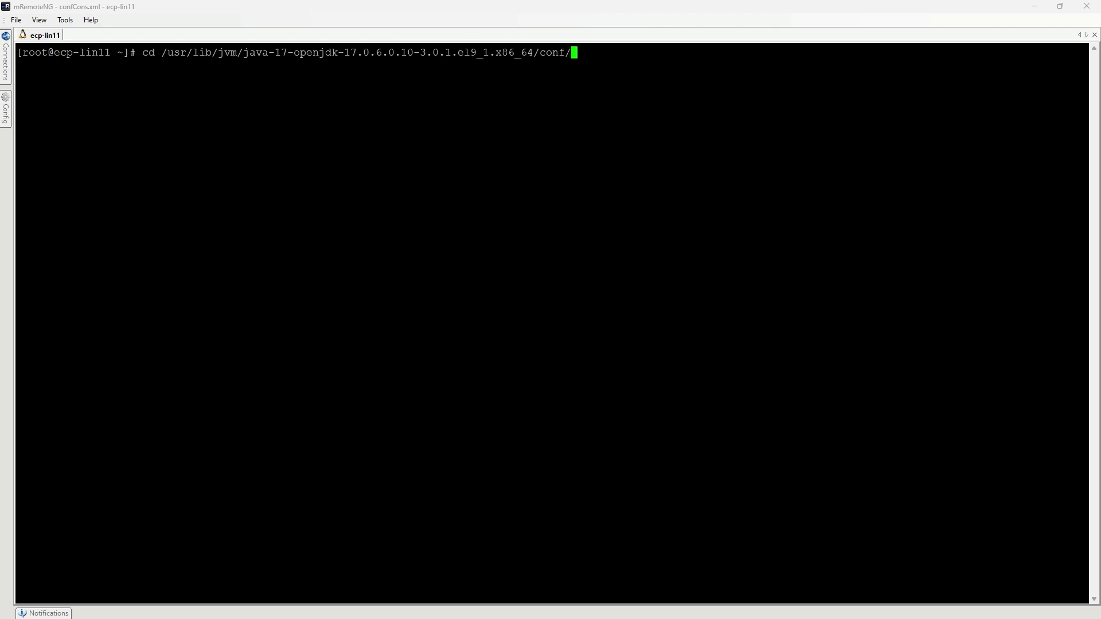
pyautogui.write('sec')
pyautogui.press('Tab')
pyautogui.press('Return')
# Open the java.security file for editing with mcedit
pyautogui.write('mcedit')
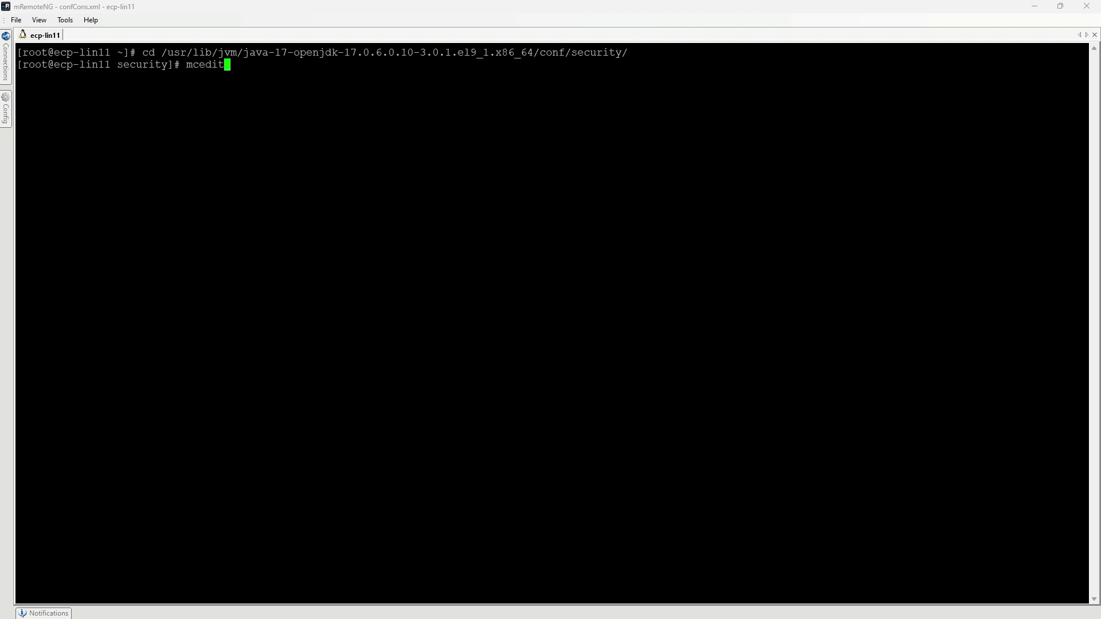
pyautogui.write(' java.se')
pyautogui.press('Tab')
pyautogui.press('Return')
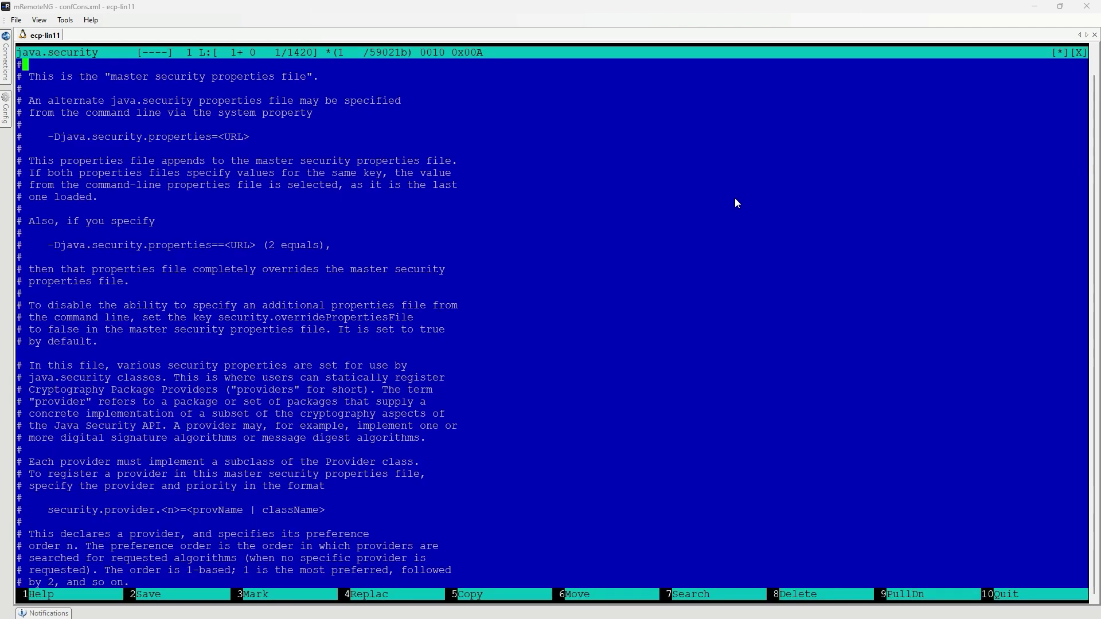
# Search java.security for securerandom.source and change the uncommented property to file:/dev/urandom
pyautogui.press('F7')
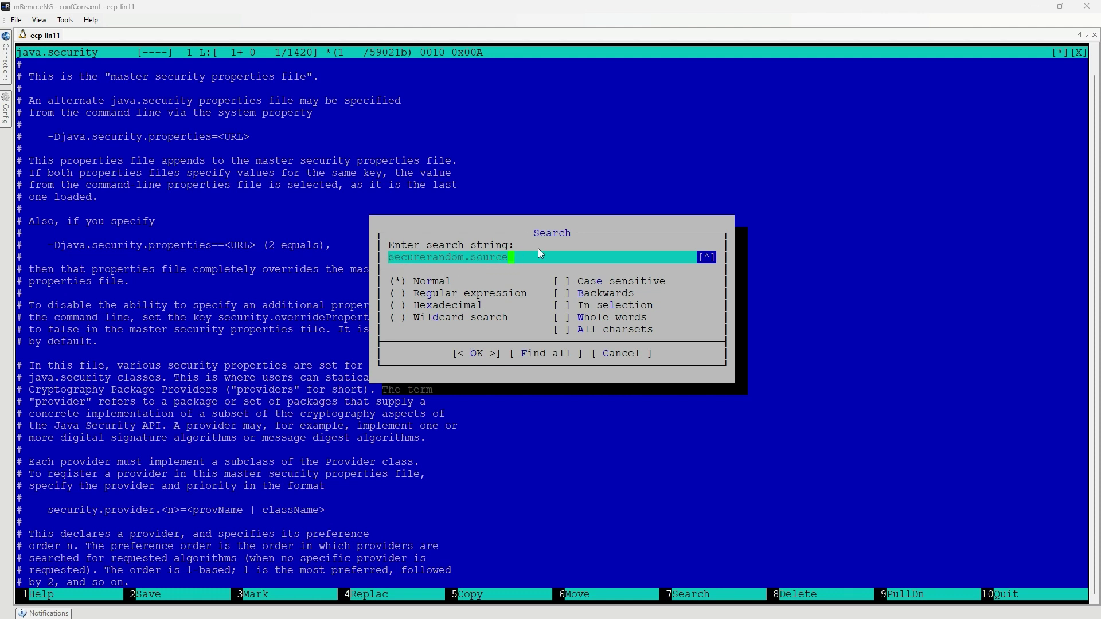
pyautogui.press('Return')
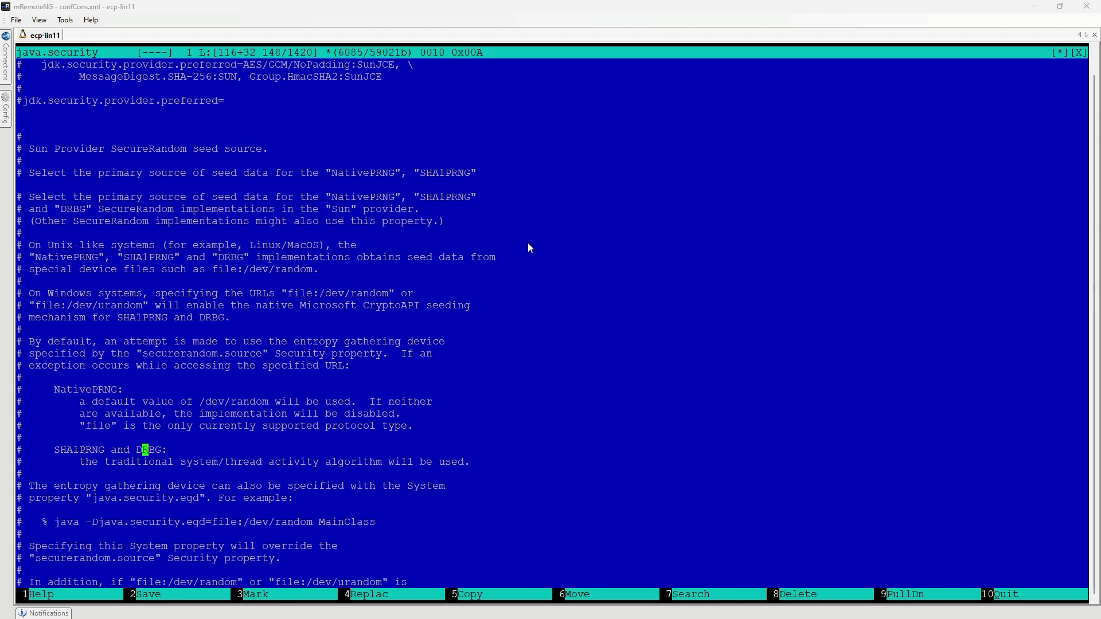
pyautogui.scroll(-11, 528, 248)
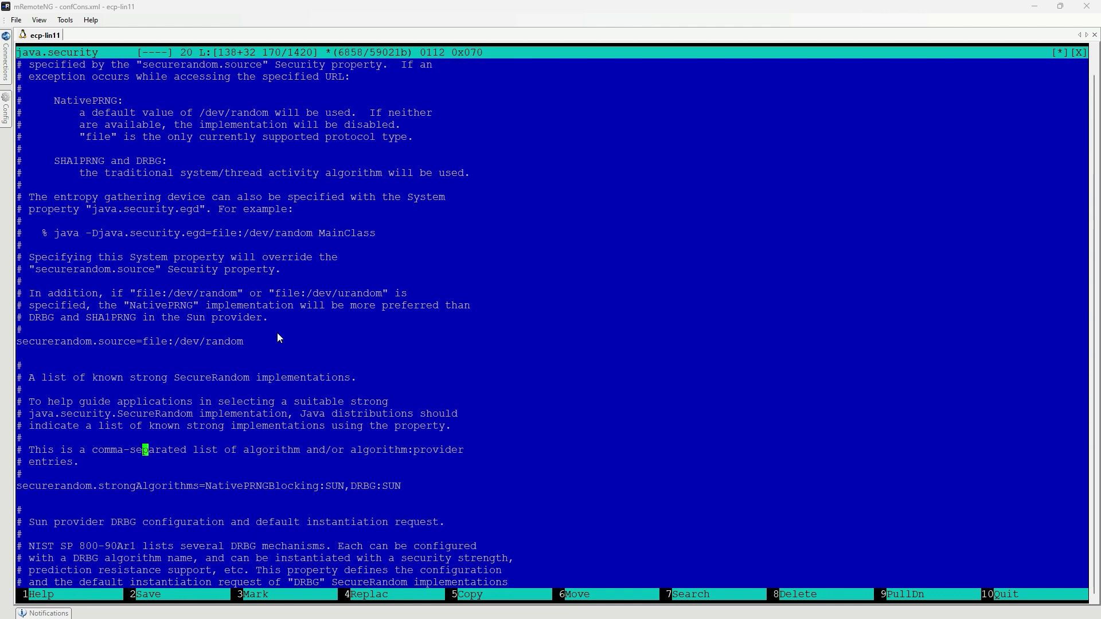
pyautogui.moveTo(246, 338); pyautogui.dragTo(17, 343)
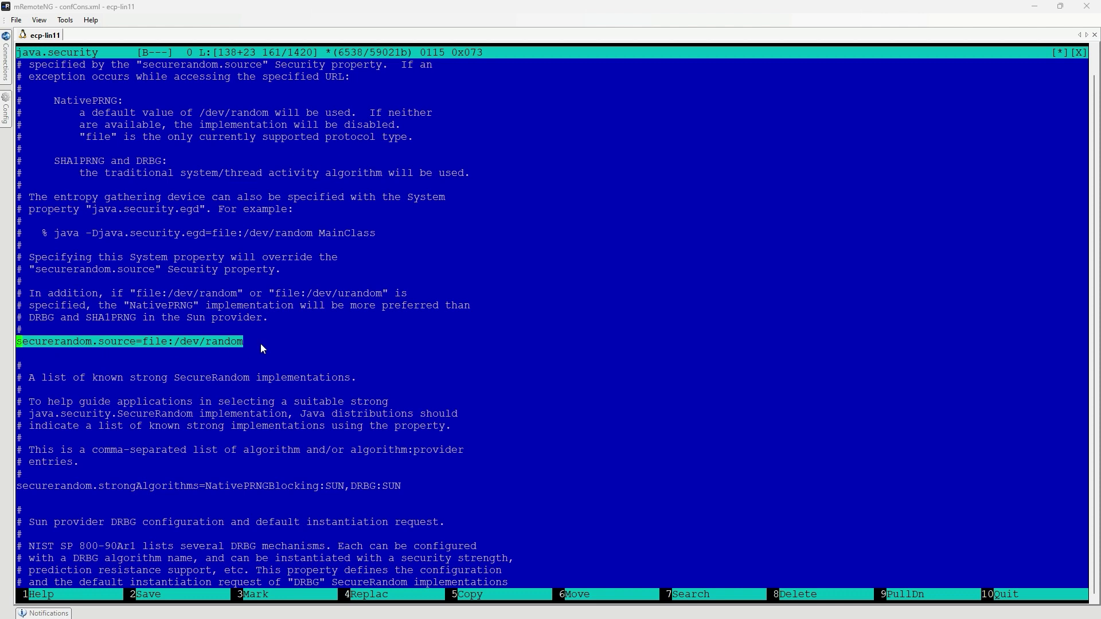
pyautogui.click(208, 342)
pyautogui.write('u')
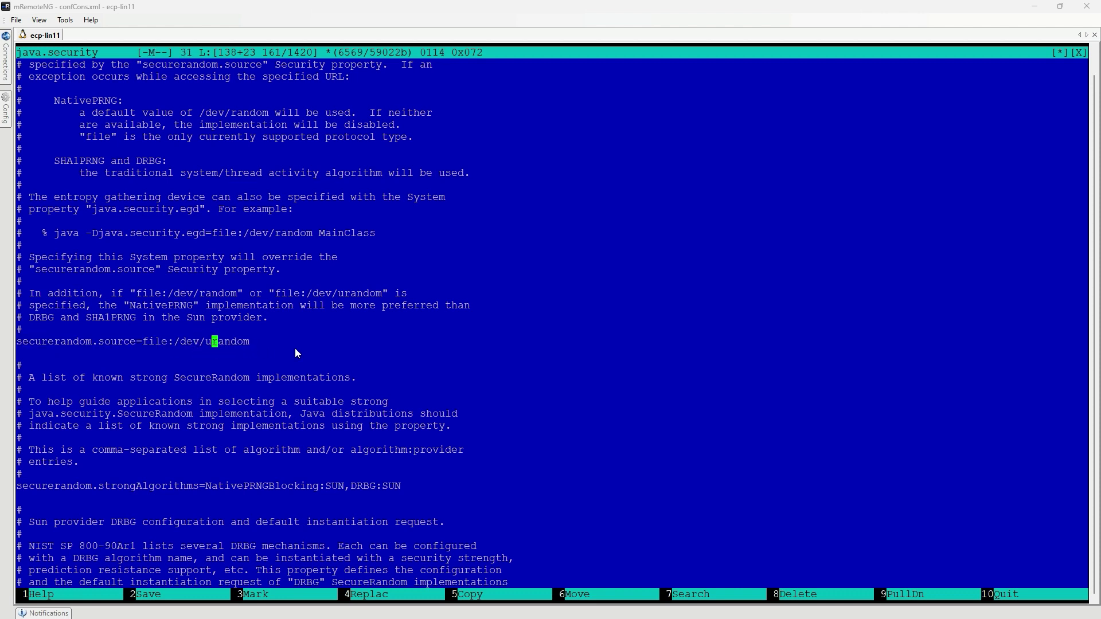
pyautogui.press('Right')
pyautogui.press('Right')
pyautogui.press('Right')
pyautogui.press('Right')
pyautogui.press('Right')
pyautogui.press('Right')
# Save the edited java.security file and quit the mcedit editor
pyautogui.press('F2')
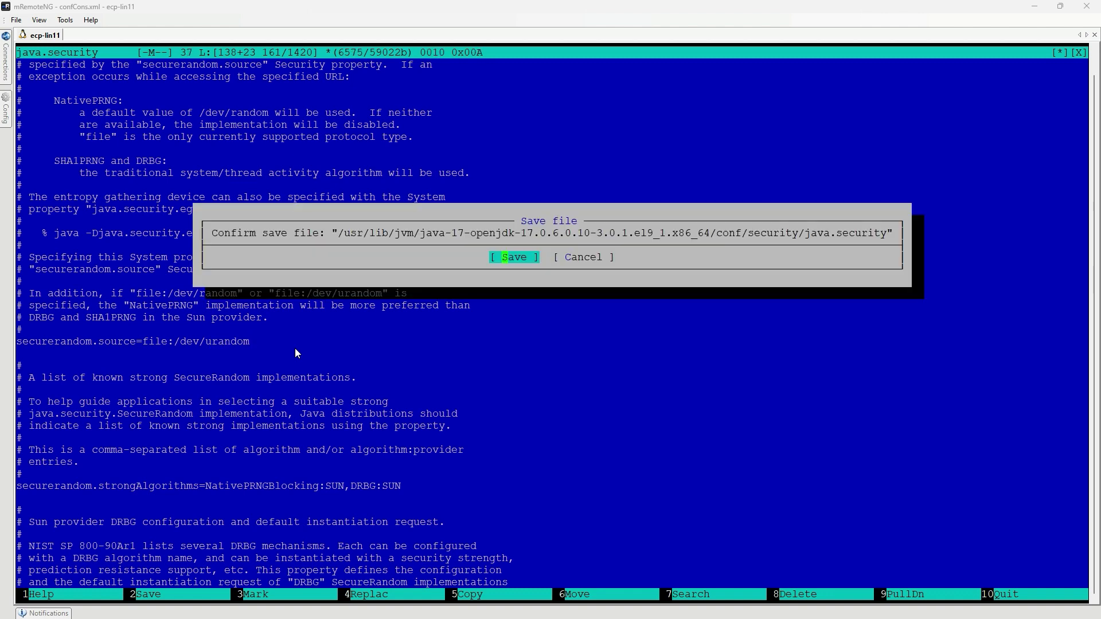
pyautogui.press('Return')
pyautogui.press('F10')
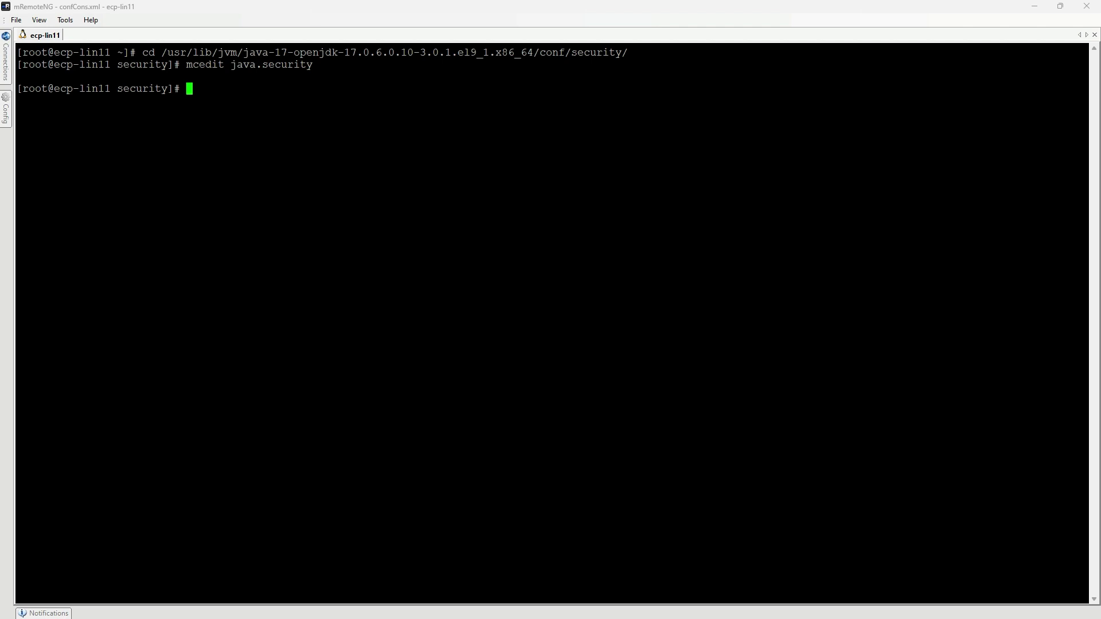
# Erase the java-11-openjdk package with yum and accept the removal
pyautogui.write('yum')
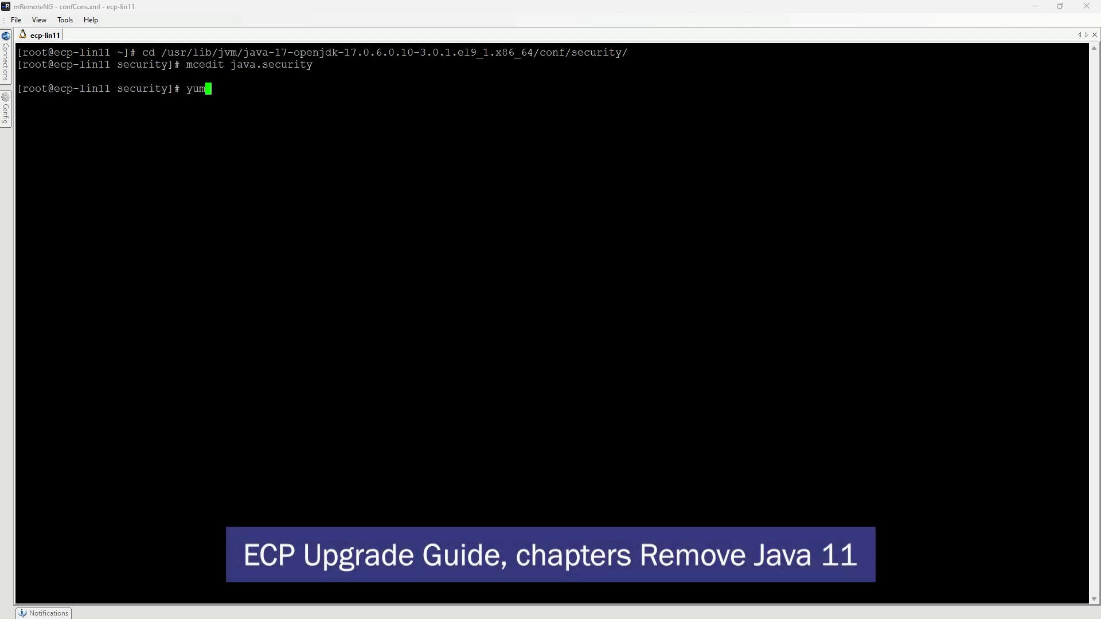
pyautogui.write(' erase java-11-openjdk')
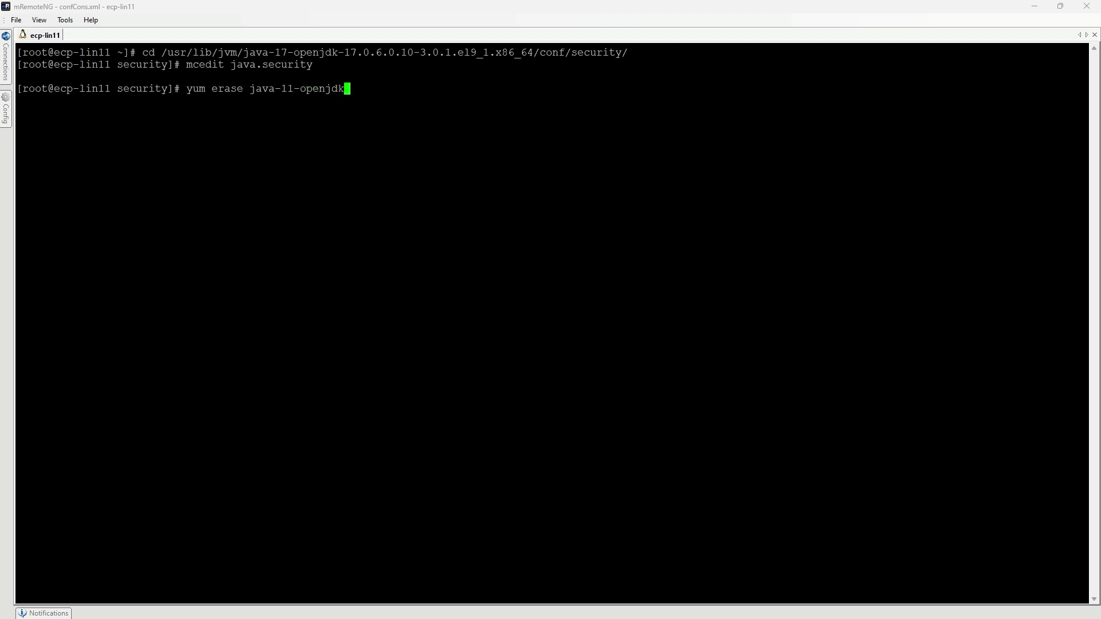
pyautogui.press('Return')
pyautogui.write('y')
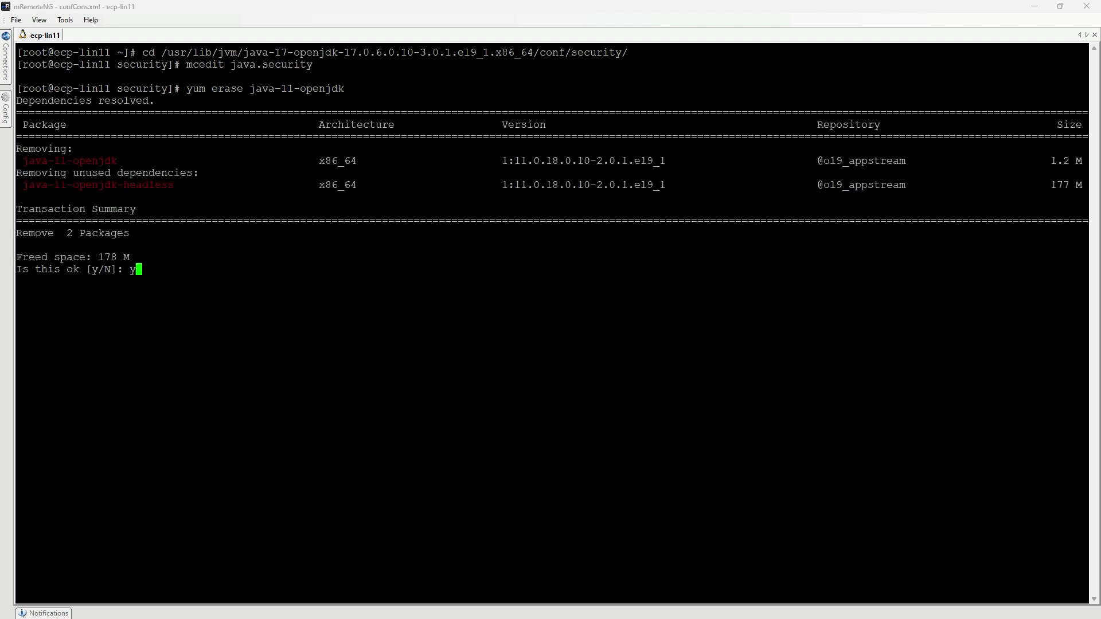
pyautogui.press('Return')
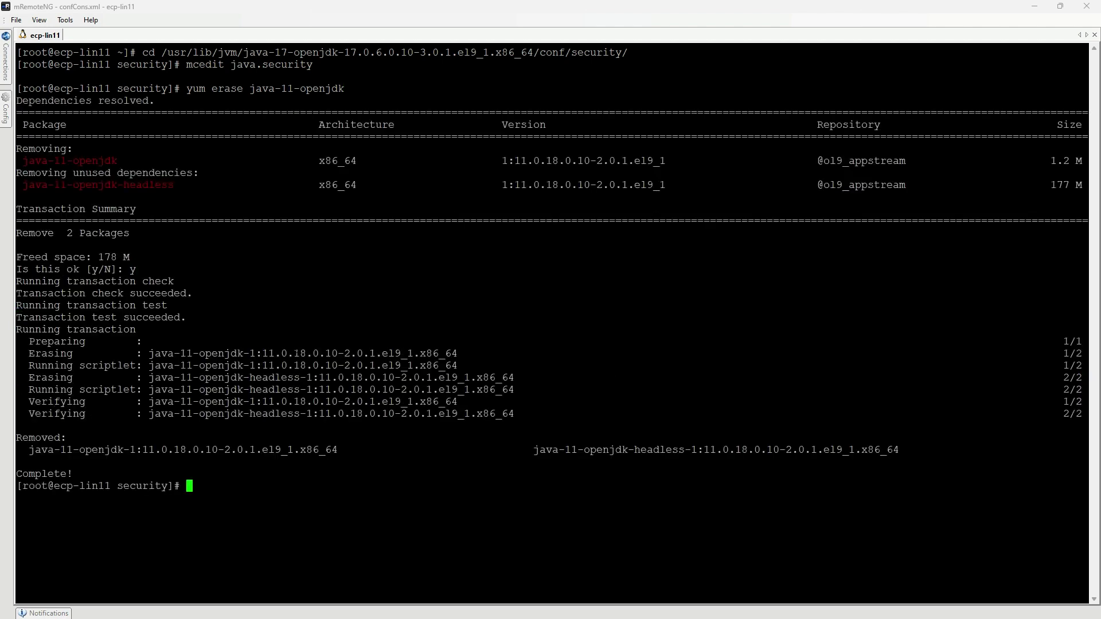
# Try to erase the java-11-openjdk-headless package with yum
pyautogui.press('Up')
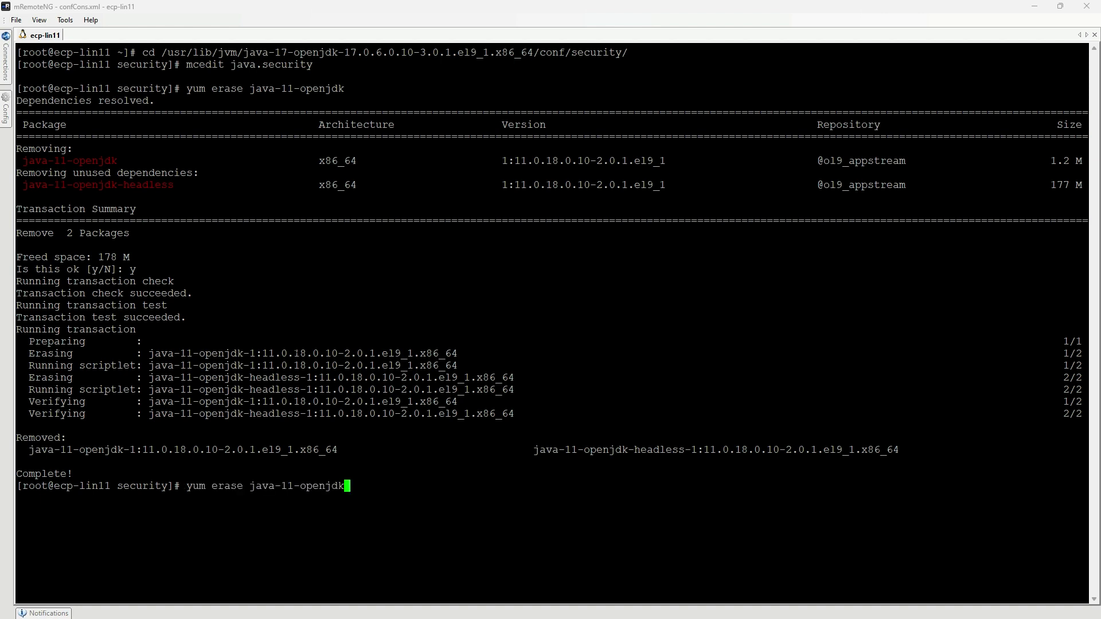
pyautogui.write('-headless')
pyautogui.press('Return')
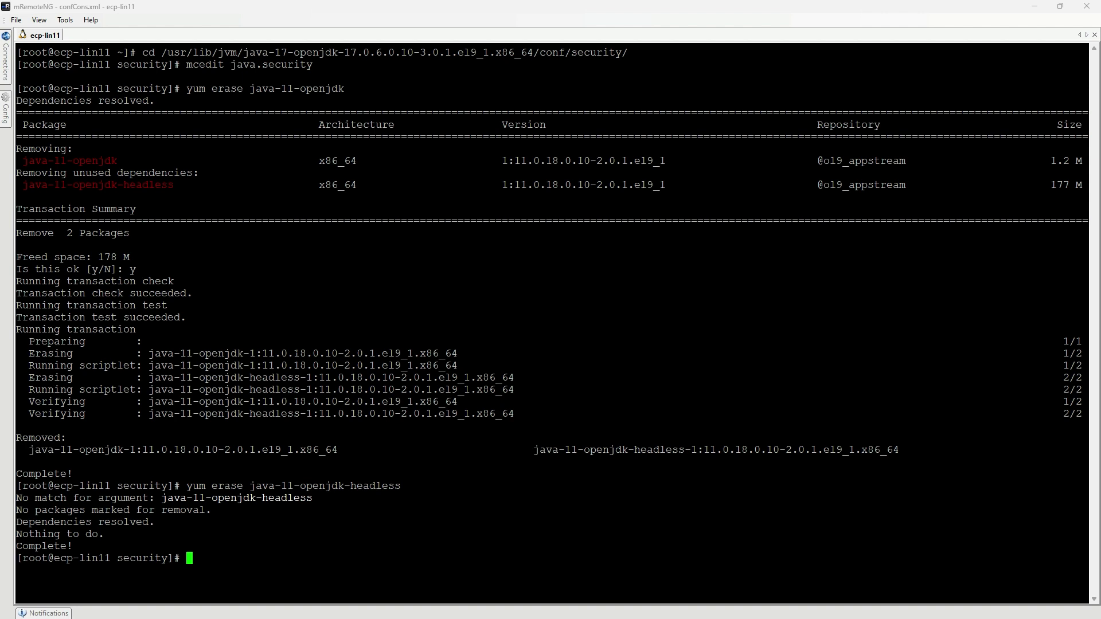
# Clear the terminal and check the active Java version with java -version, highlighting the version number
pyautogui.write('clear')
pyautogui.press('Return')
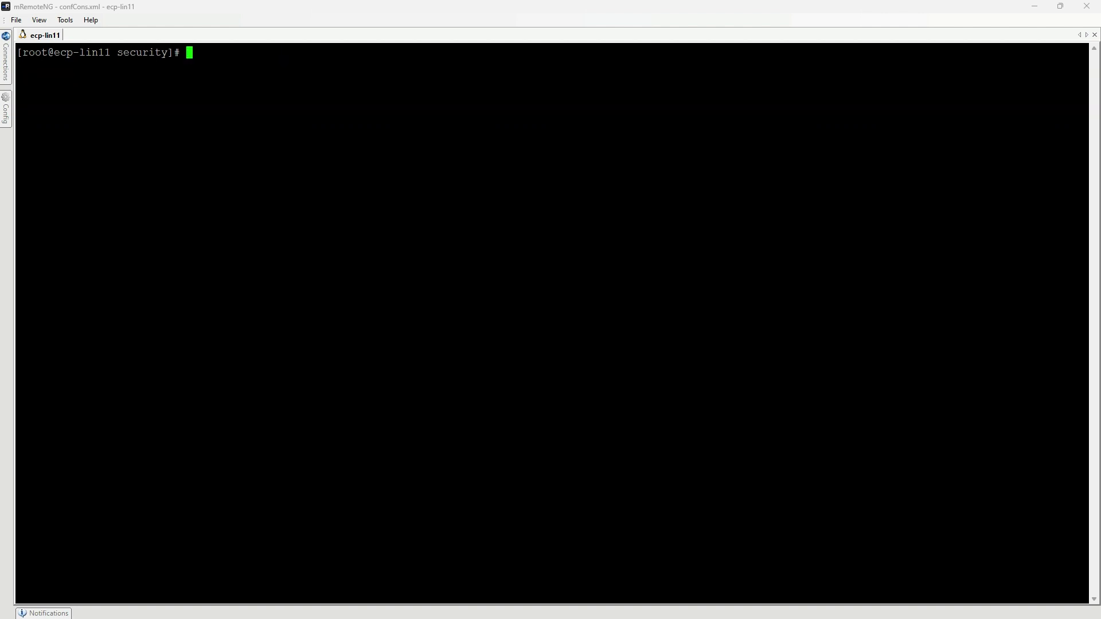
pyautogui.write('java -version')
pyautogui.press('Return')
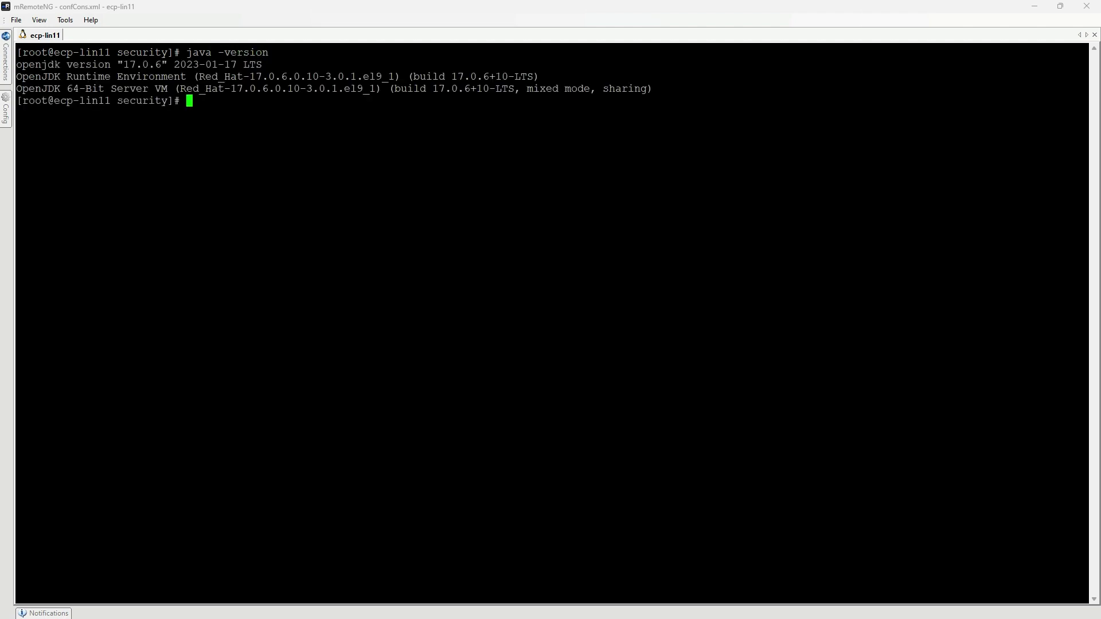
pyautogui.moveTo(118, 65); pyautogui.dragTo(165, 64)
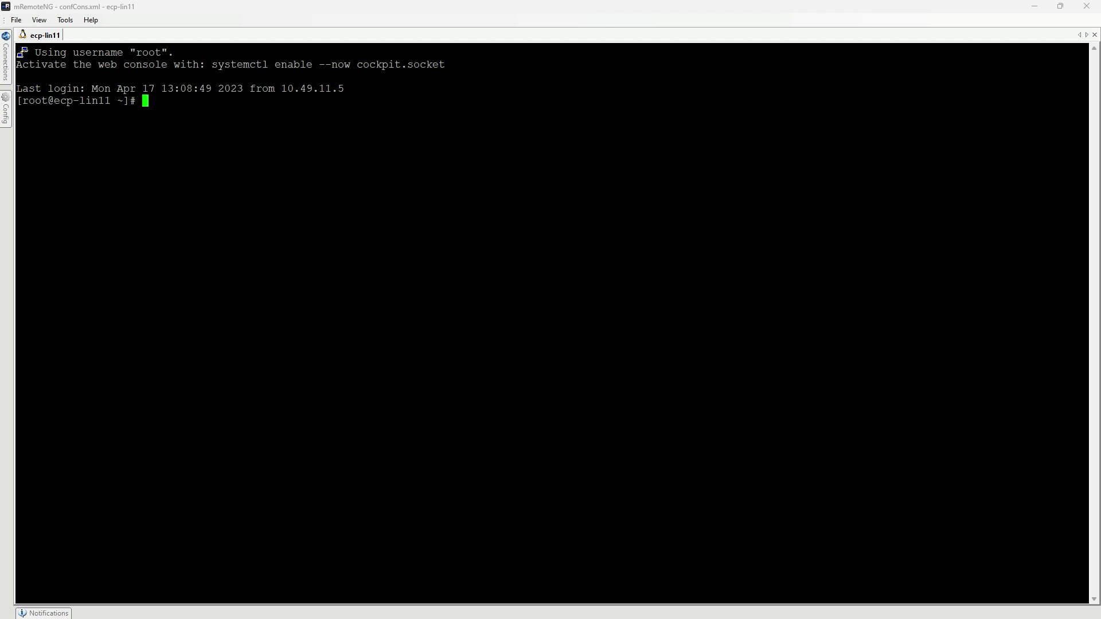
# Check for an existing Java with java -version and install the java-17-openjdk package with yum, accepting the transaction
pyautogui.write('java -version')
pyautogui.press('Return')
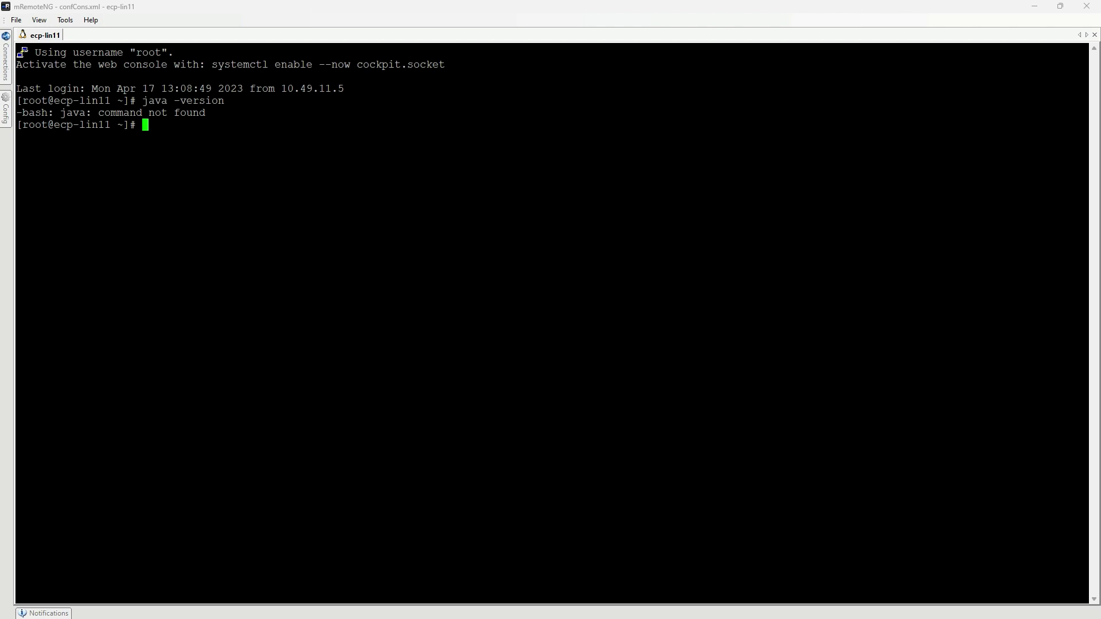
pyautogui.write('yum install java-17-')
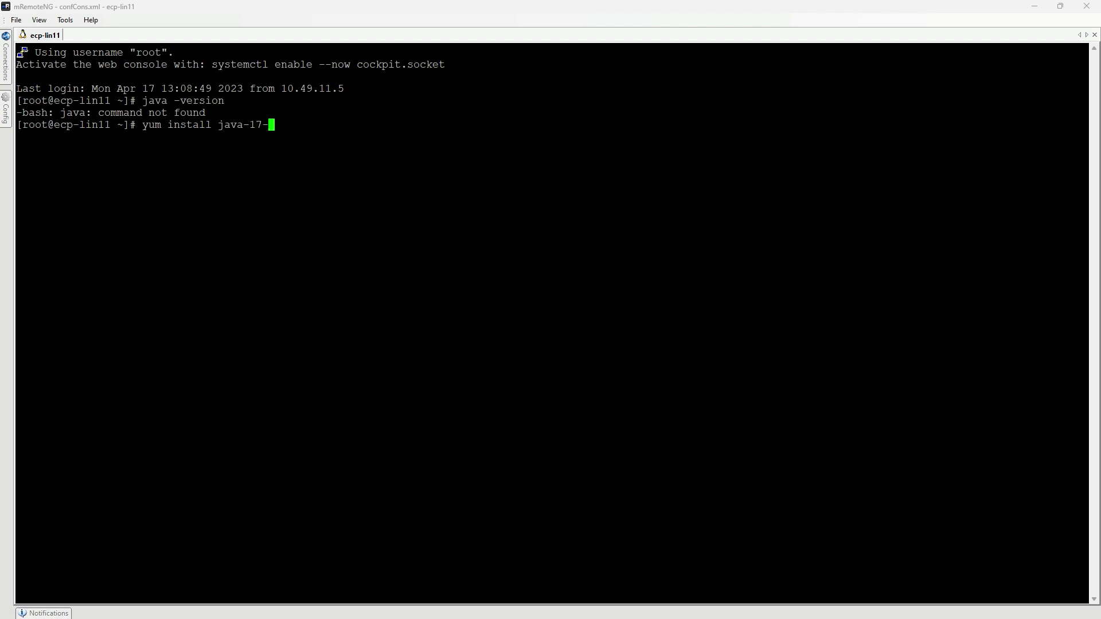
pyautogui.write('openjdk')
pyautogui.press('Return')
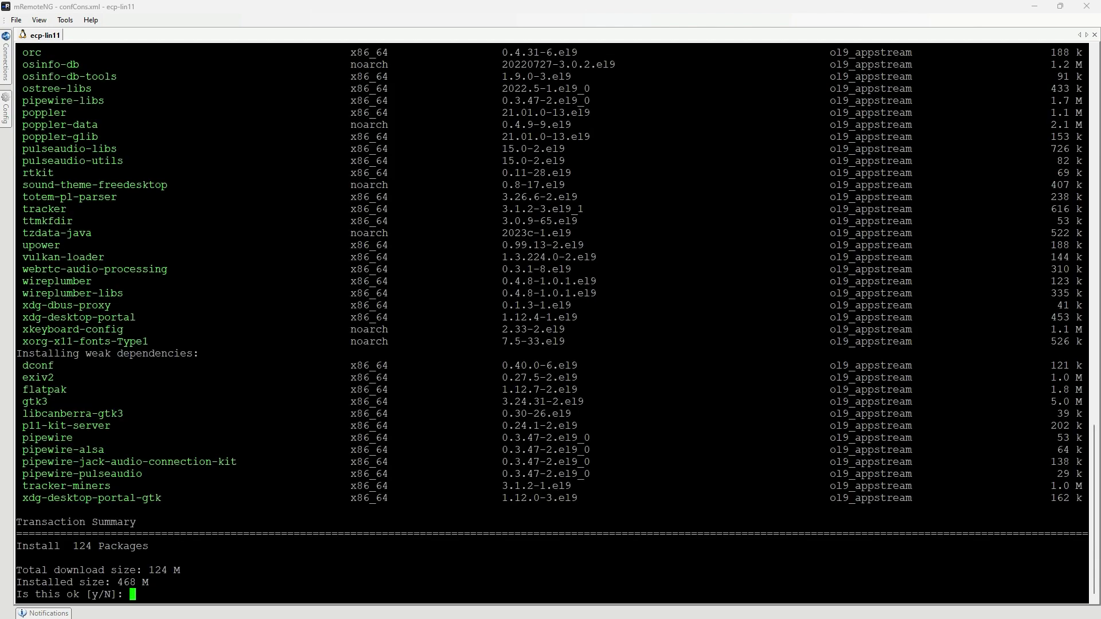
pyautogui.write('y')
pyautogui.press('Return')
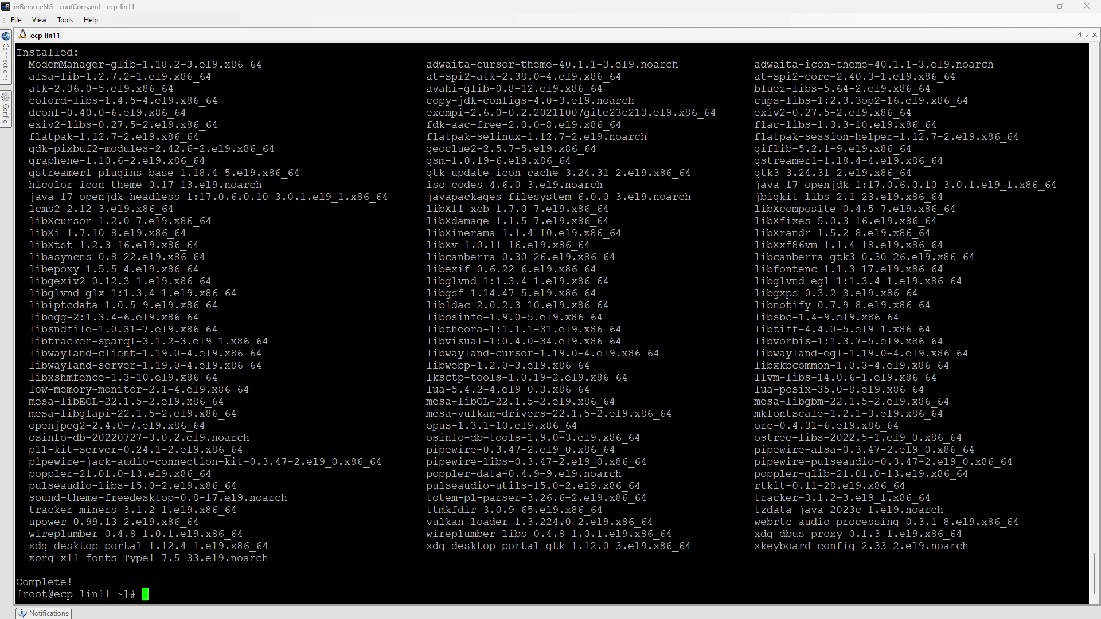
# Clear the terminal and change to the directory /usr/lib/jvm/java-17-openjdk-17.0.6.0.10-3.0.1.el9_1.x86_64/conf/security/
pyautogui.write('clear')
pyautogui.press('Return')
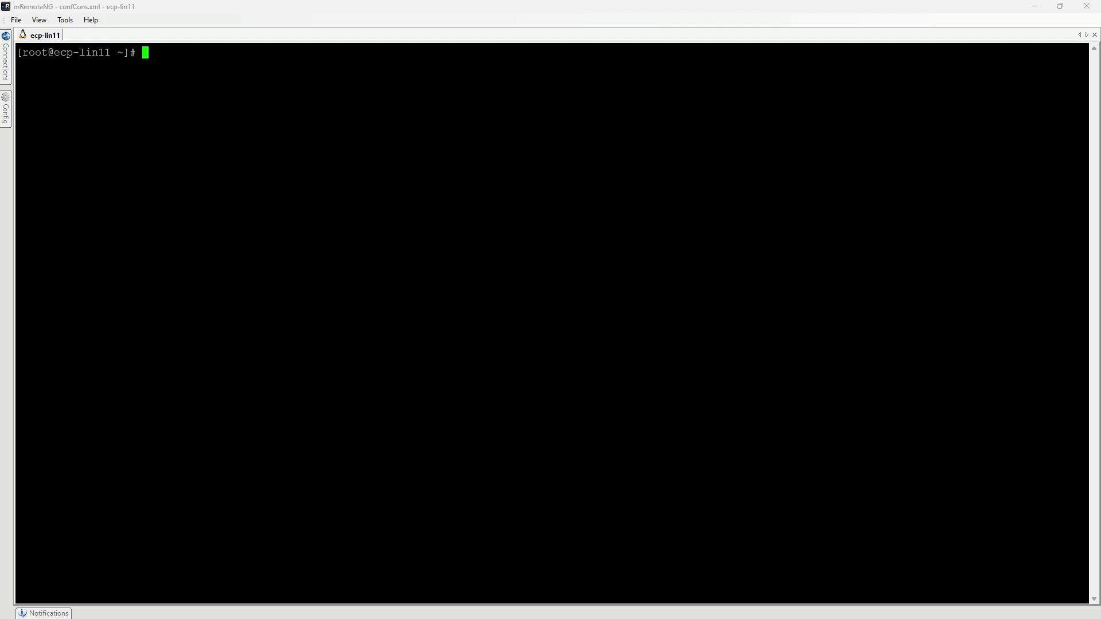
pyautogui.write('cd /us')
pyautogui.press('Tab')
pyautogui.write('lib/jvm/java')
pyautogui.press('Tab')
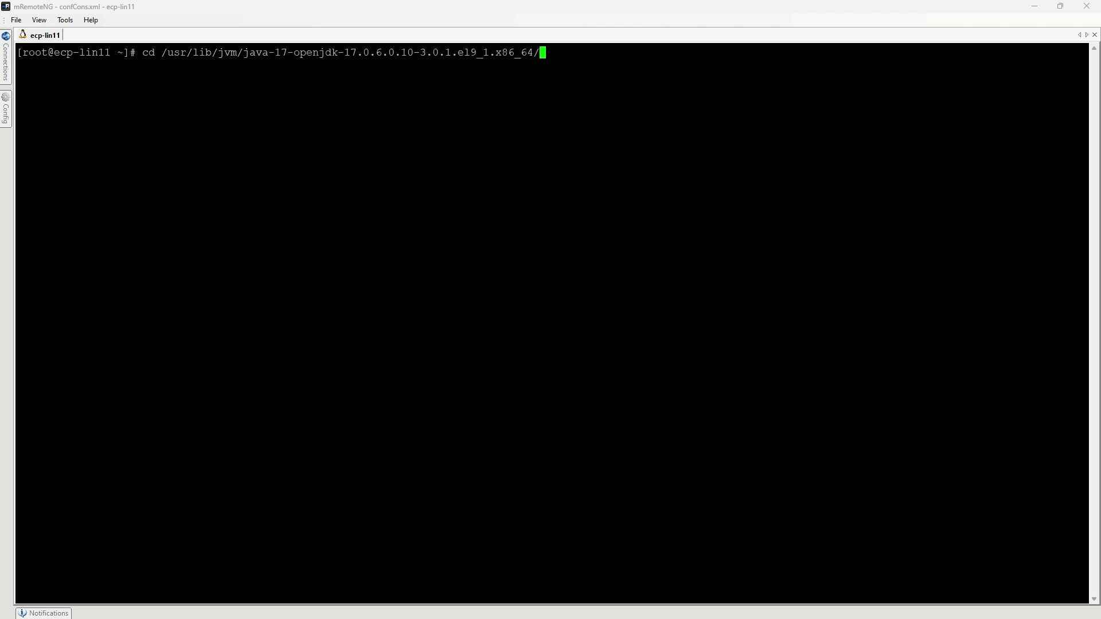
pyautogui.write('conf/se')
pyautogui.press('Tab')
pyautogui.press('Return')
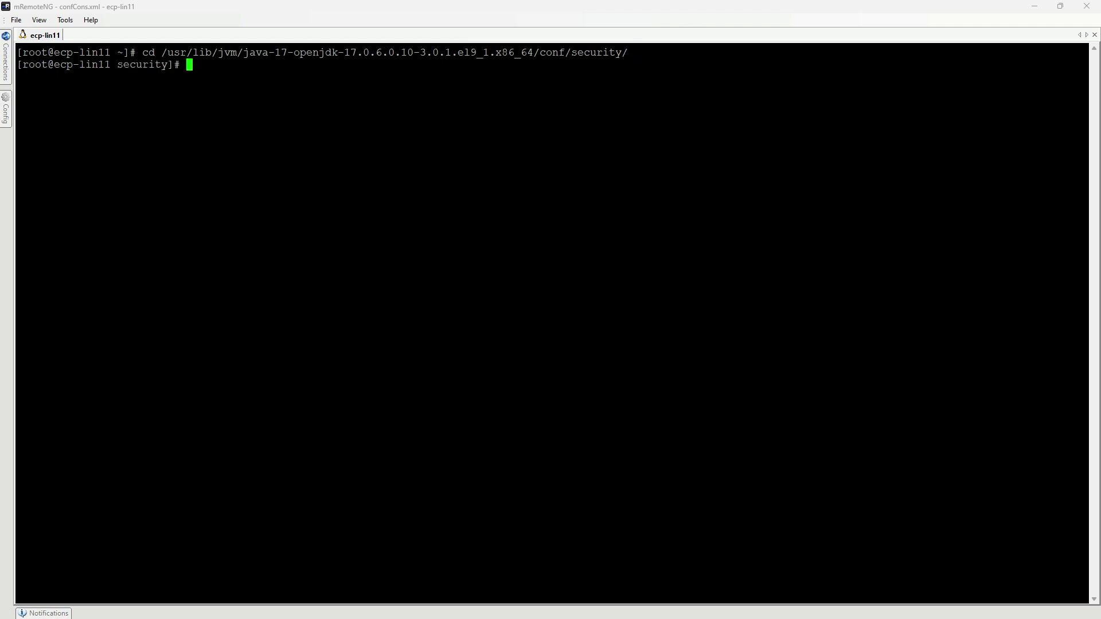
# Open java.security in mcedit and search it for securerandom.source
pyautogui.write('mcedit java.security')
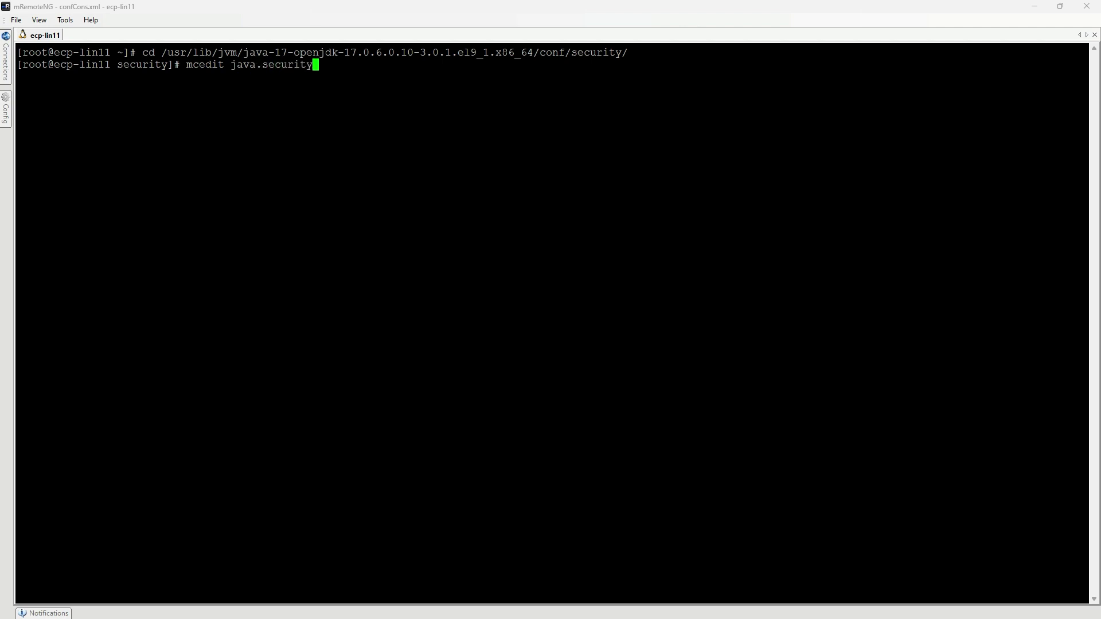
pyautogui.press('Return')
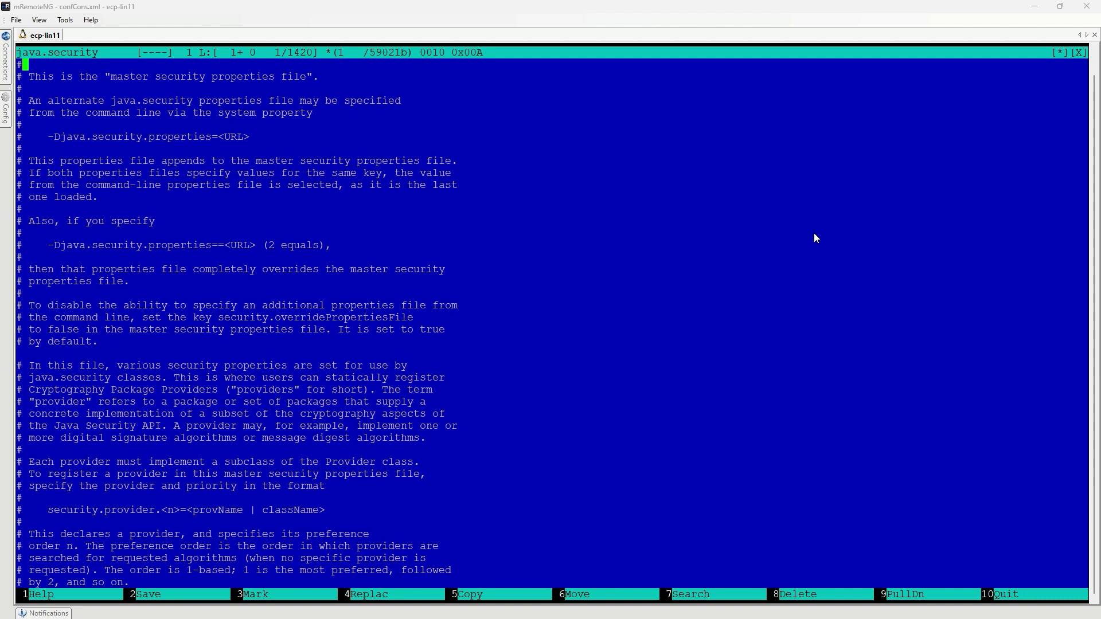
pyautogui.press('F7')
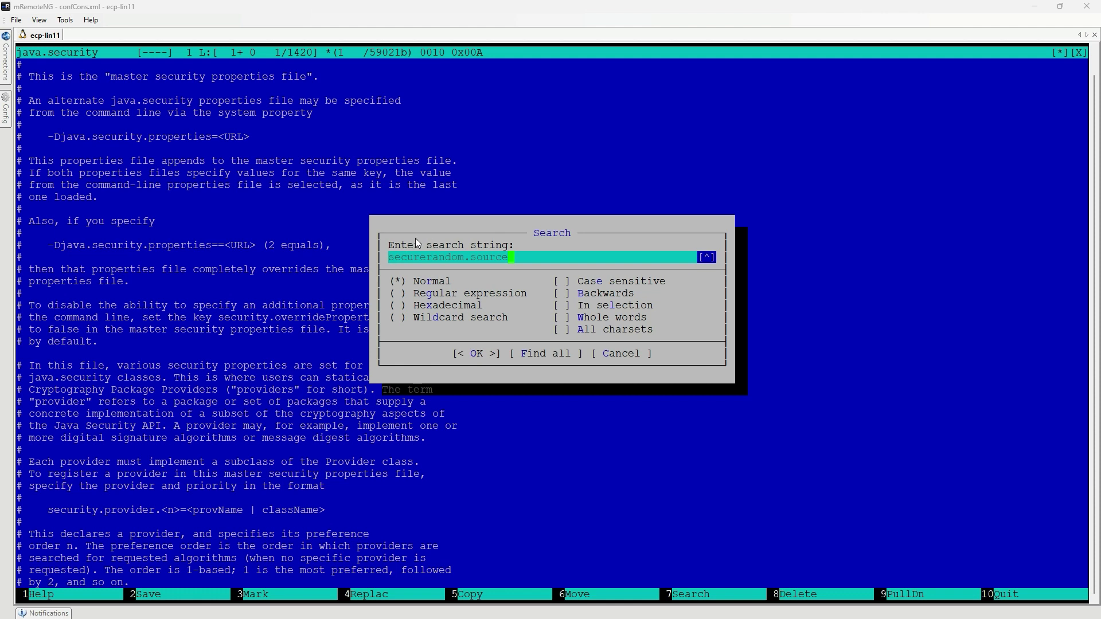
pyautogui.press('Return')
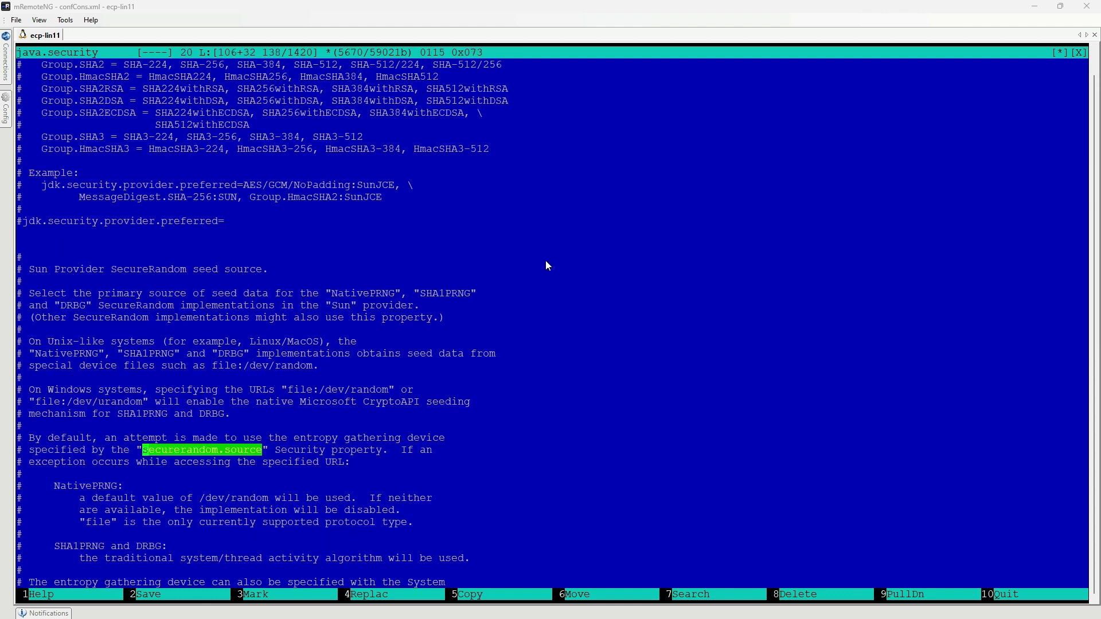
# Change the uncommented securerandom.source property to file:/dev/urandom
pyautogui.scroll(-10, 545, 266)
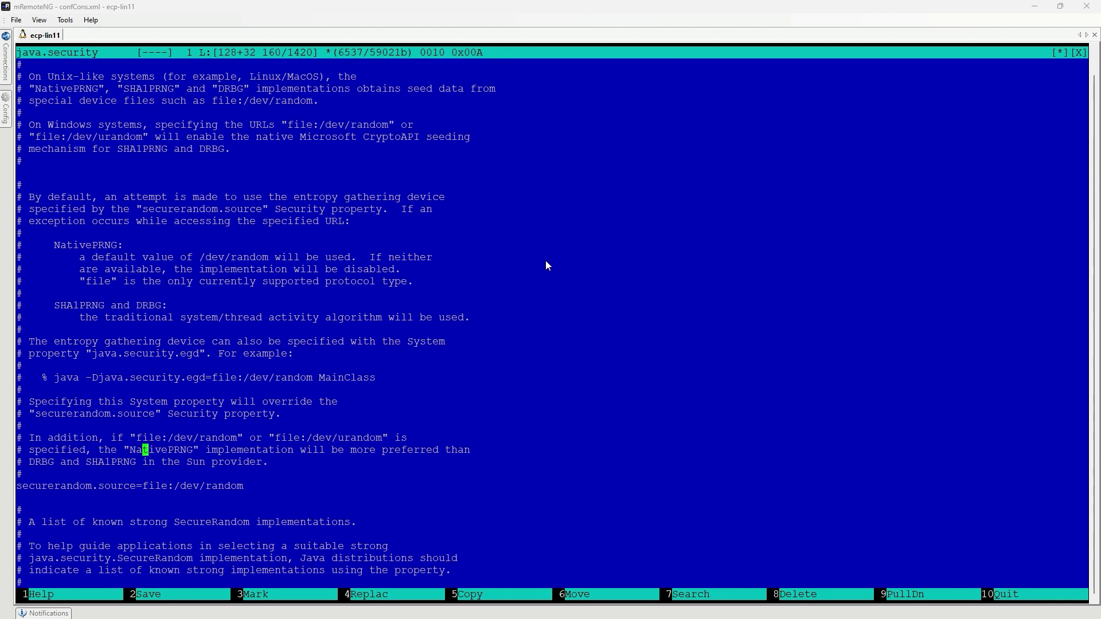
pyautogui.moveTo(248, 389); pyautogui.dragTo(18, 390)
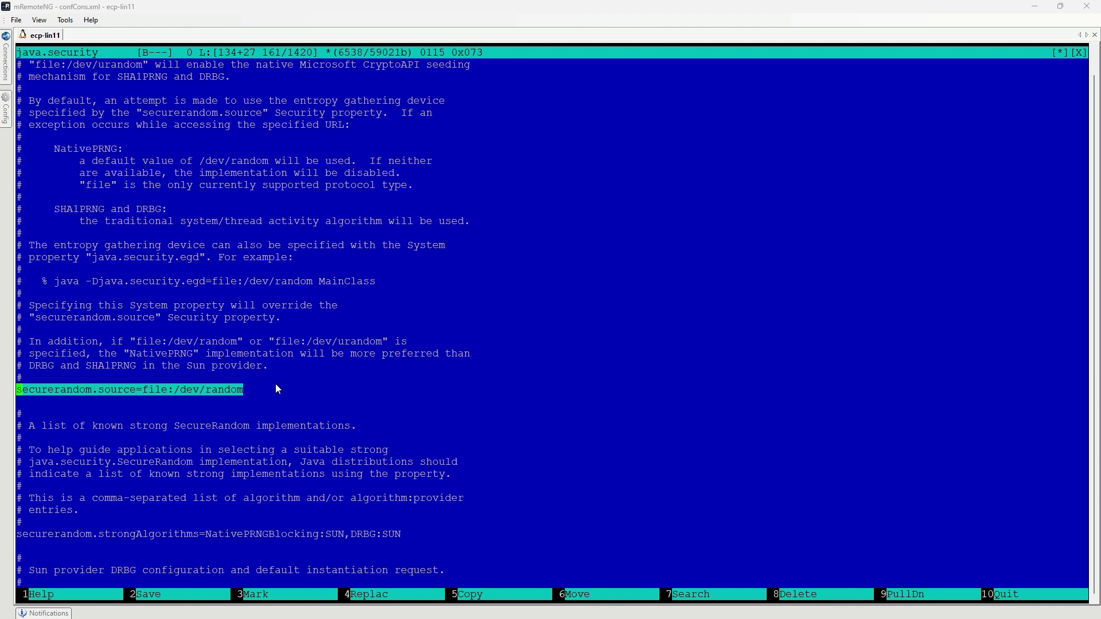
pyautogui.click(207, 390)
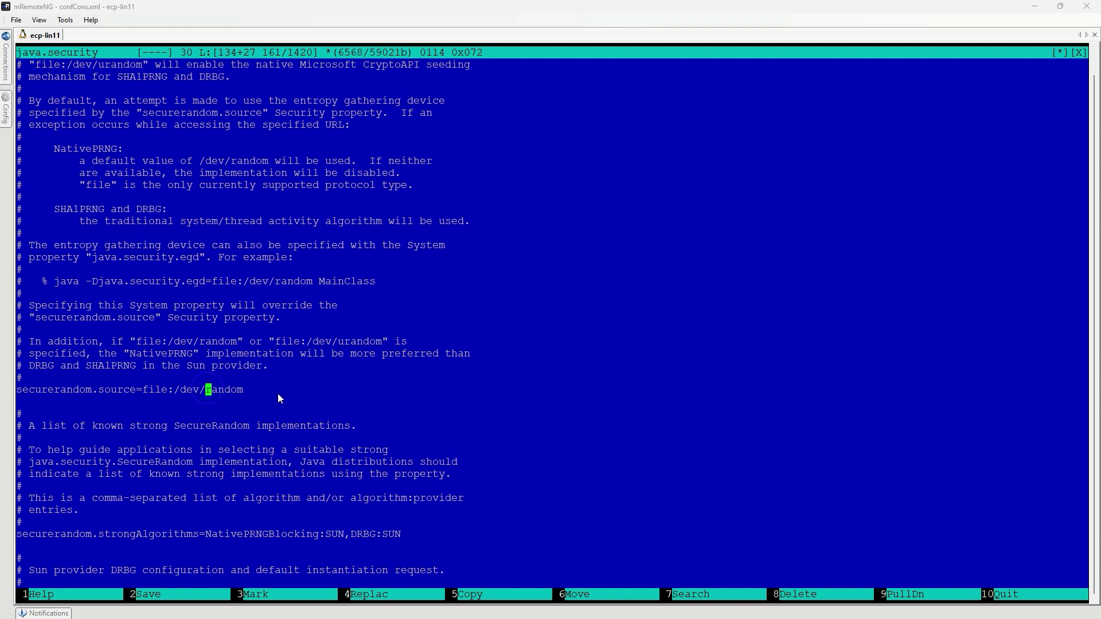
pyautogui.write('u')
pyautogui.press('Right')
pyautogui.press('Right')
pyautogui.press('Right')
pyautogui.press('Right')
pyautogui.press('Right')
pyautogui.press('Right')
# Save the changes to java.security and quit mcedit
pyautogui.press('F2')
pyautogui.press('Return')
pyautogui.press('F10')
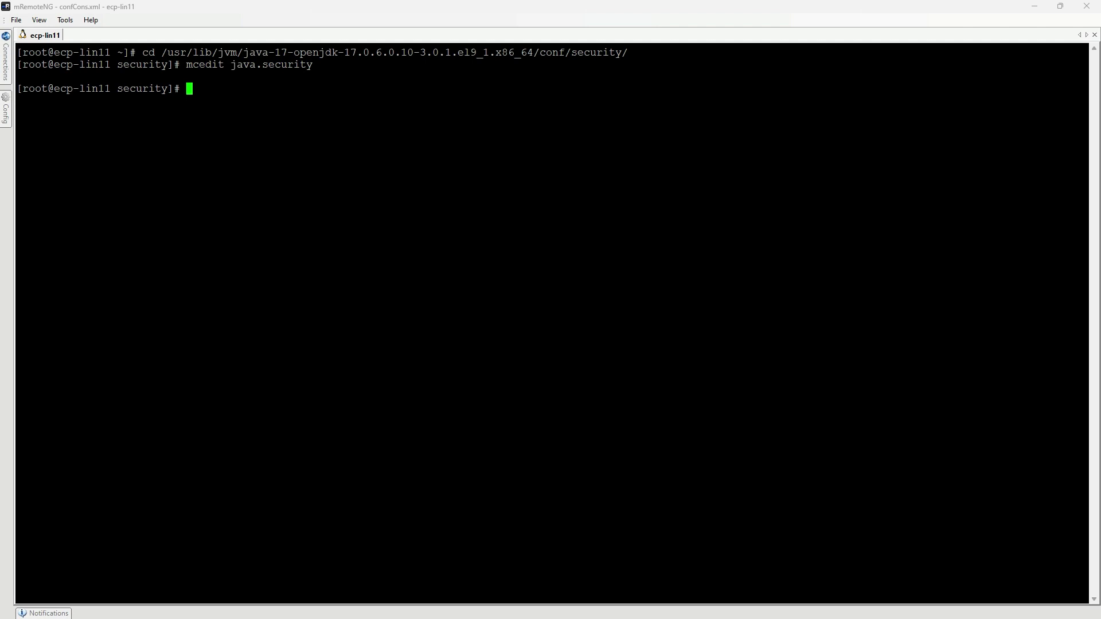
# Check the newly installed Java version with java -version and highlight the version number
pyautogui.write('java -version')
pyautogui.press('Return')
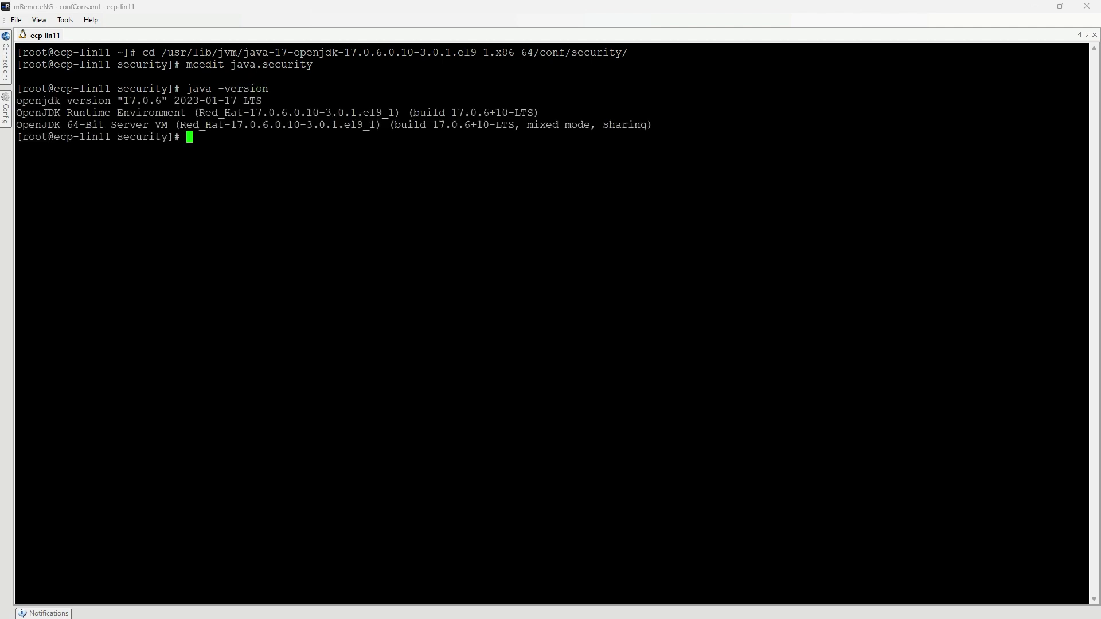
pyautogui.moveTo(118, 101); pyautogui.dragTo(167, 100)
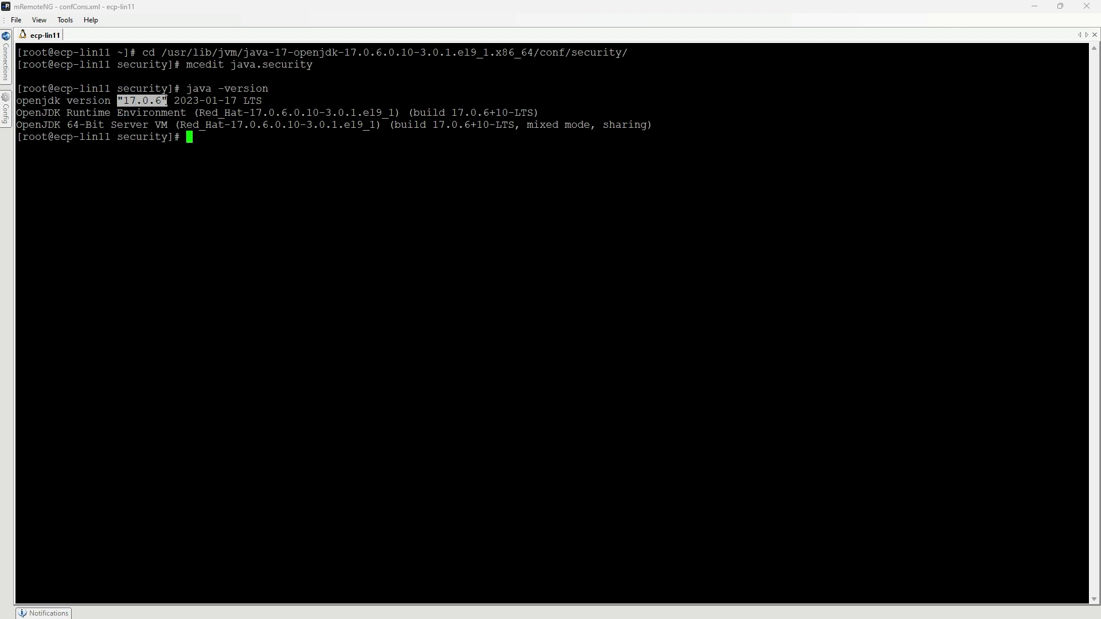